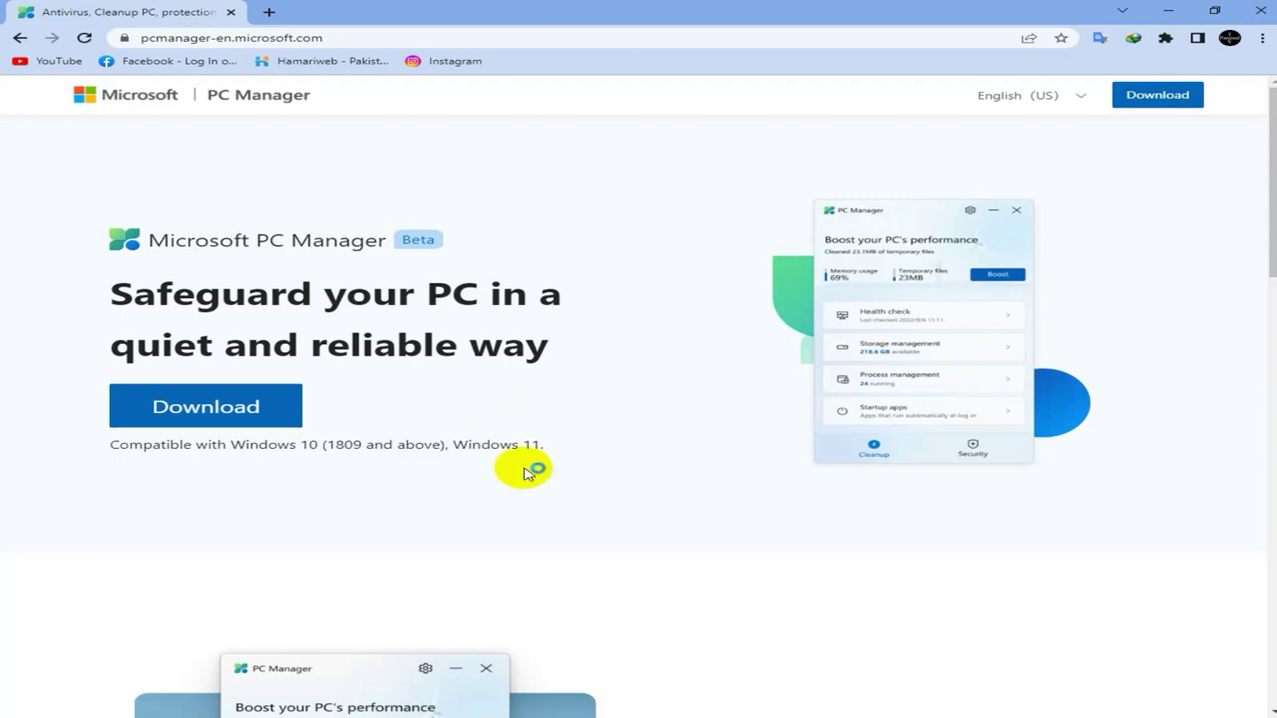
Install Microsoft PC Manager with its license and privacy agreements accepted, and launch it.
left_click(1167, 11)
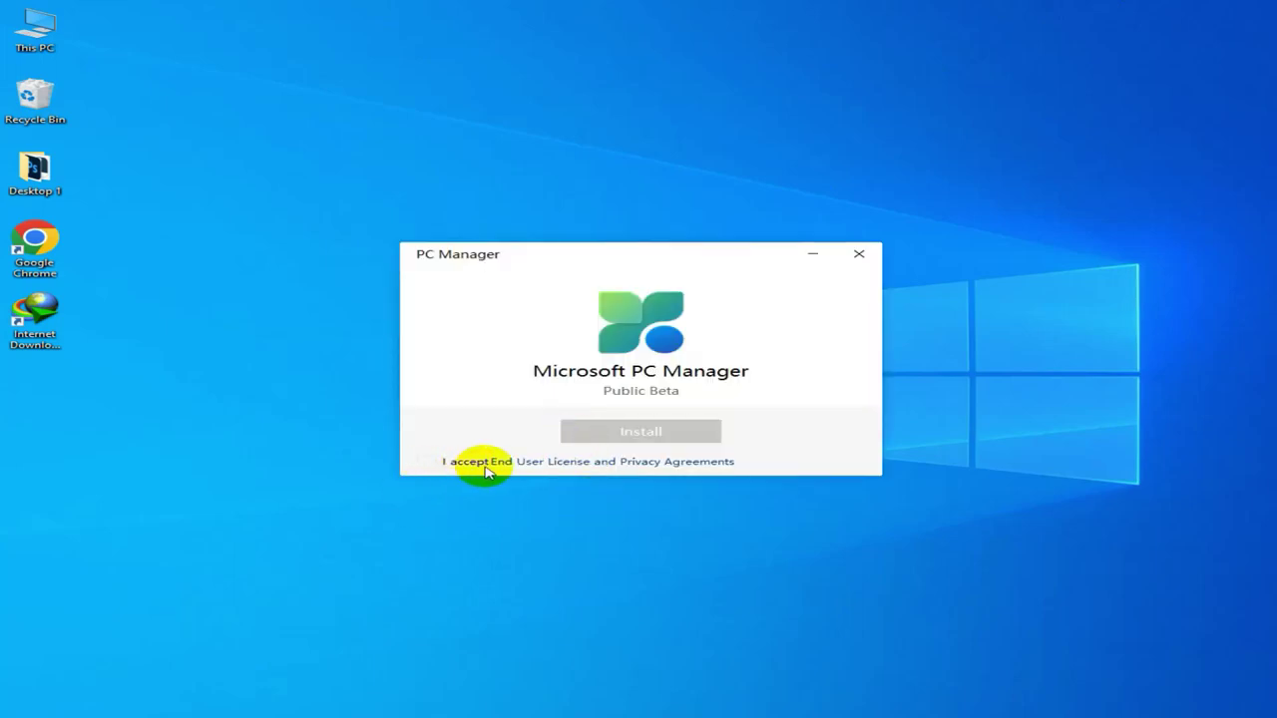
left_click(427, 462)
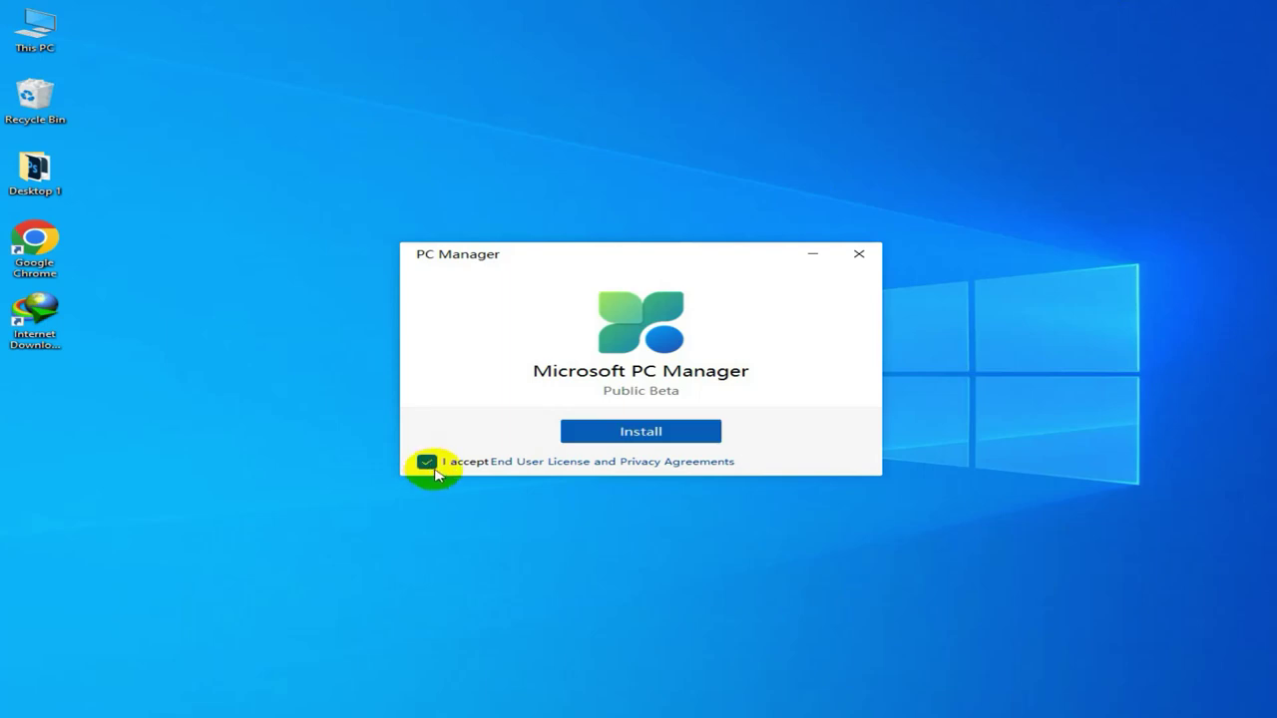
left_click(657, 436)
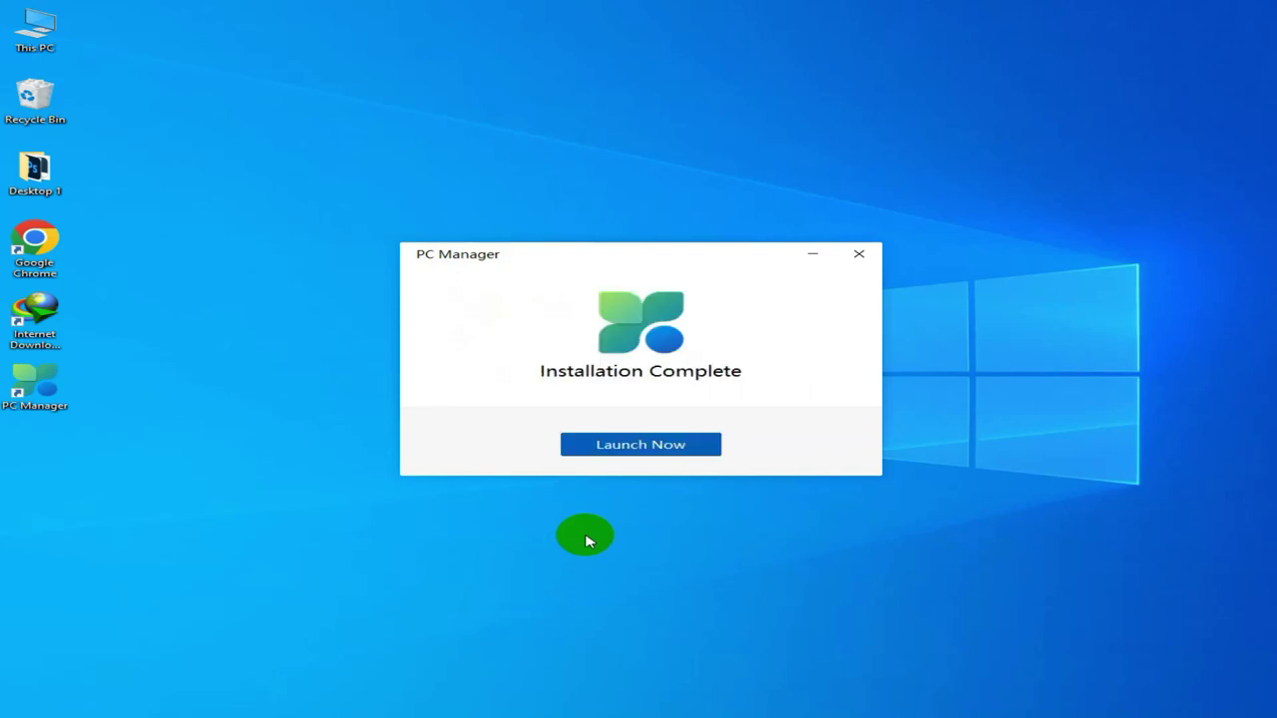
left_click(636, 444)
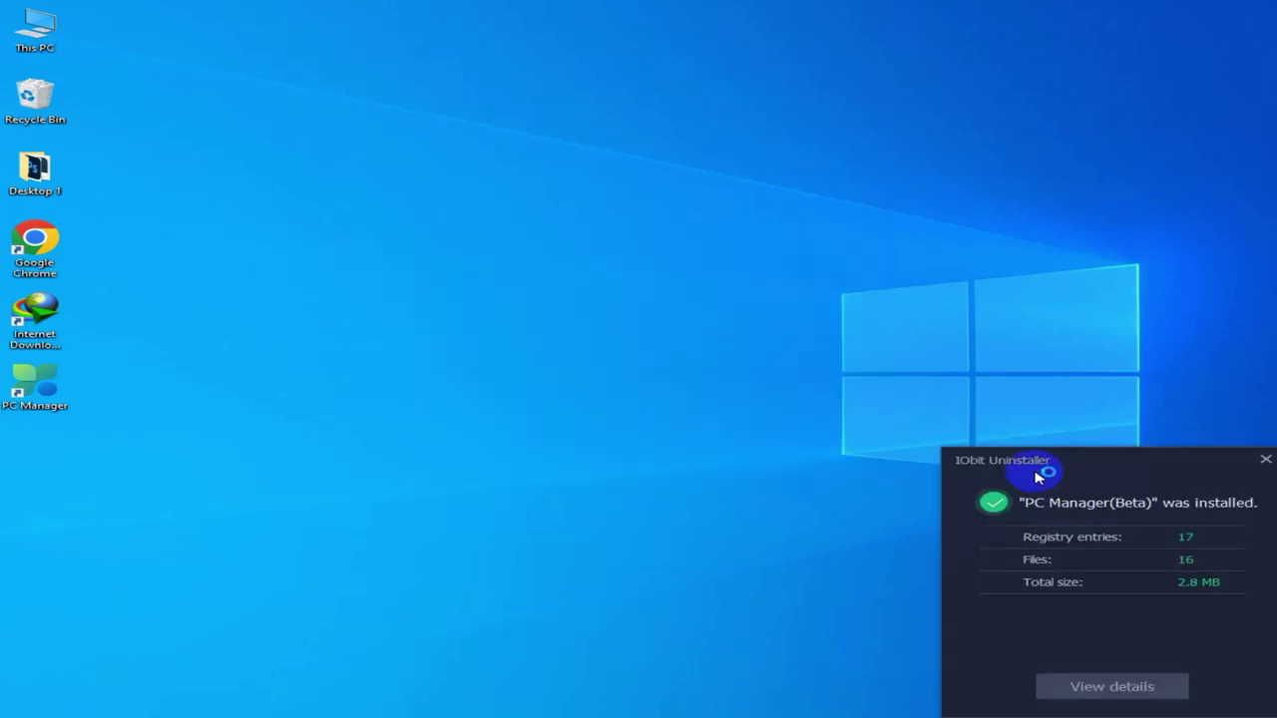
left_click(1265, 460)
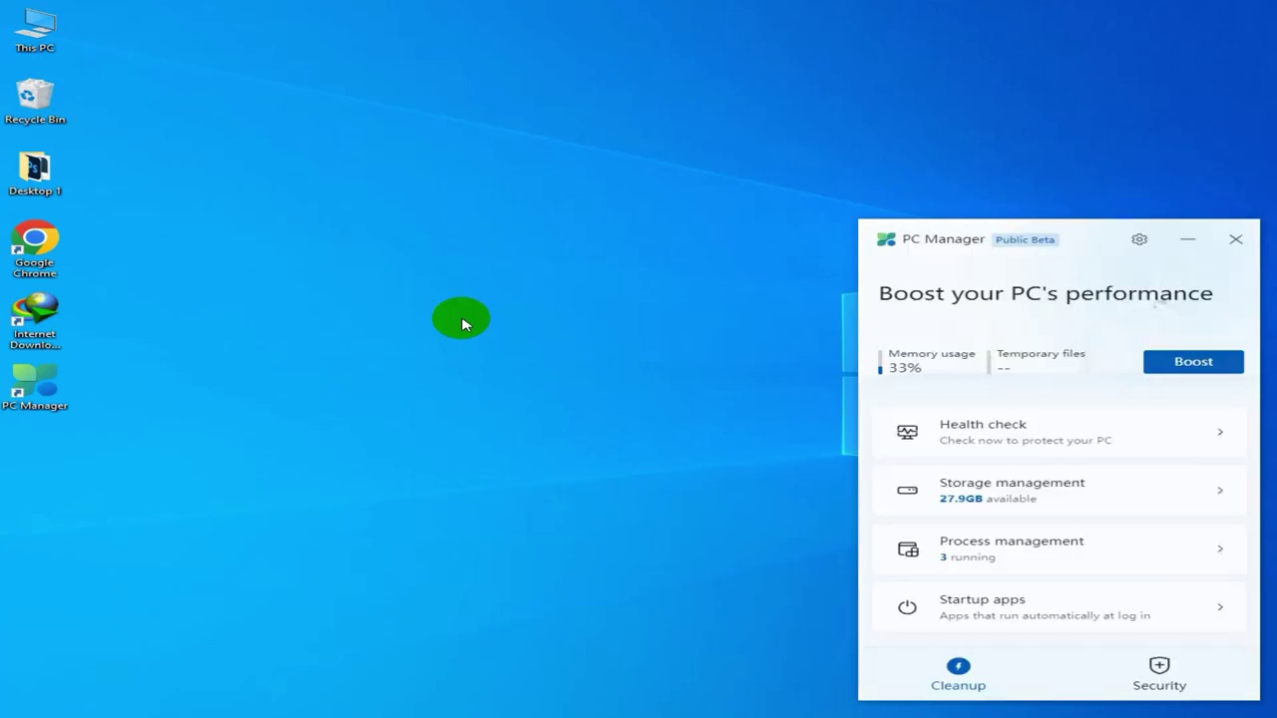
Move the PC Manager window to the middle of the desktop and boost the PC's performance.
left_click_drag(1083, 236, 654, 109)
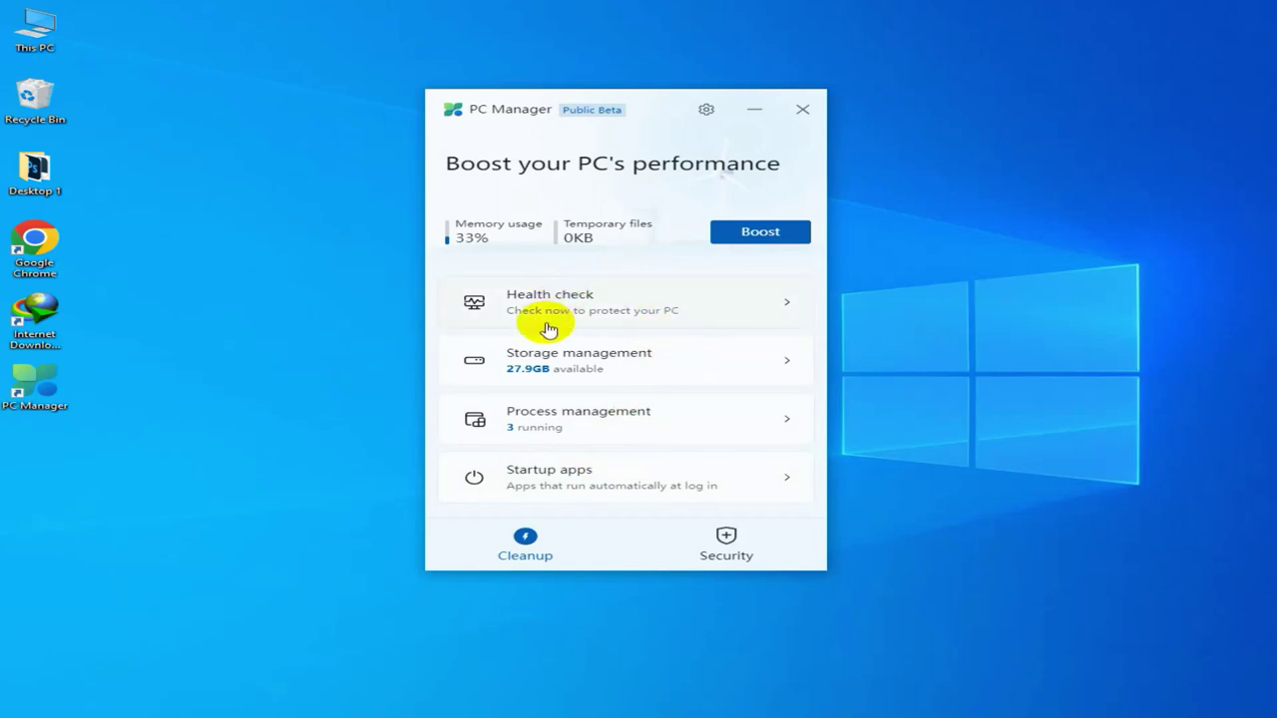
left_click(523, 547)
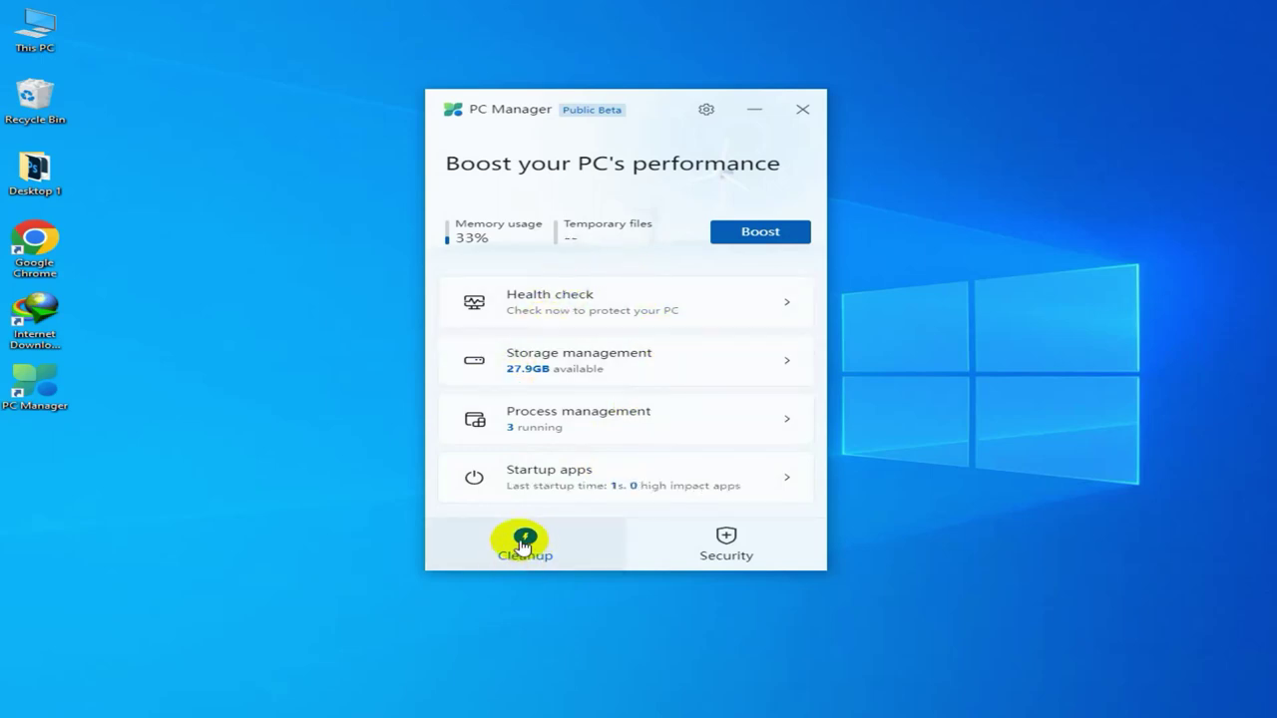
left_click(762, 232)
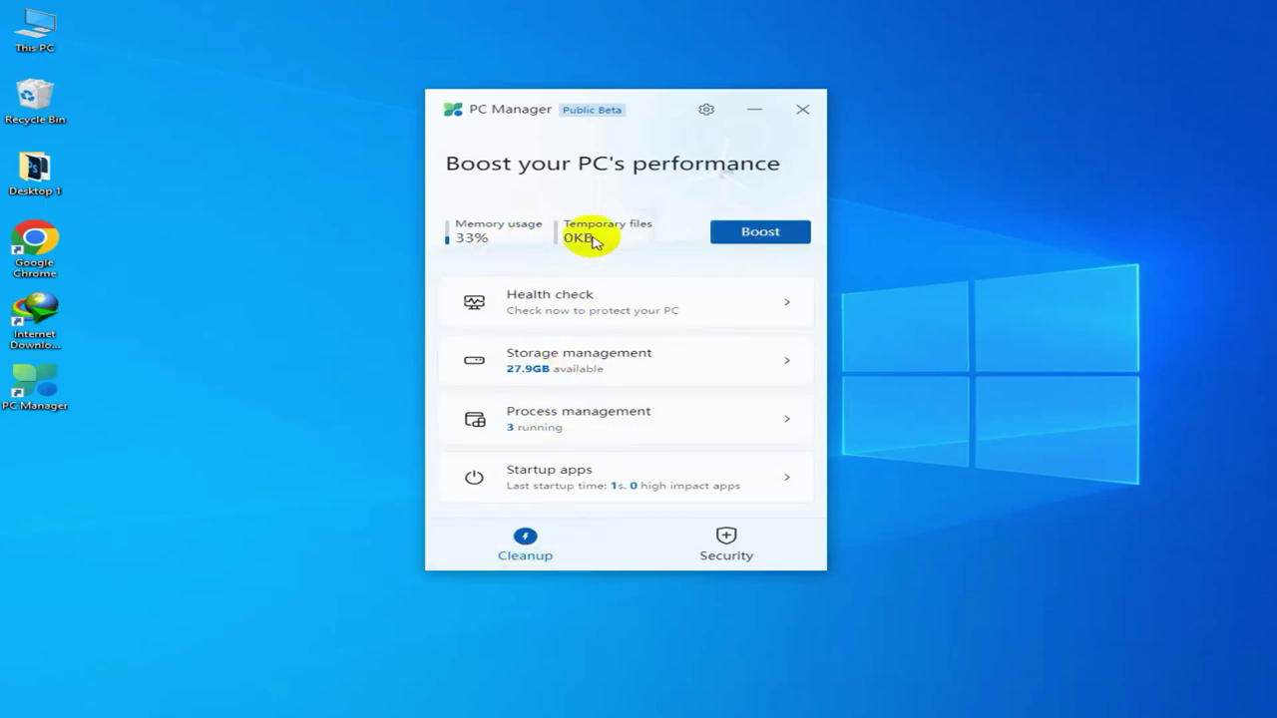
Run a health check and carry out the preselected cleanup items and default browser protection.
left_click(577, 307)
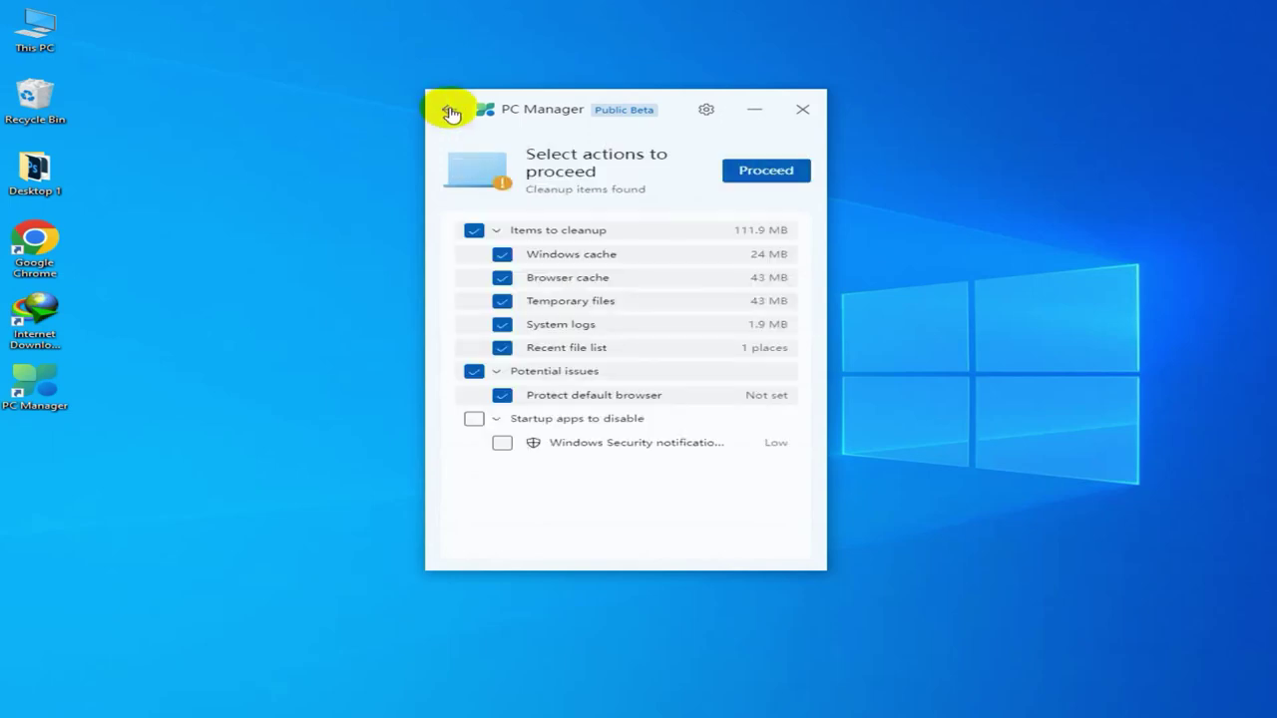
left_click(766, 171)
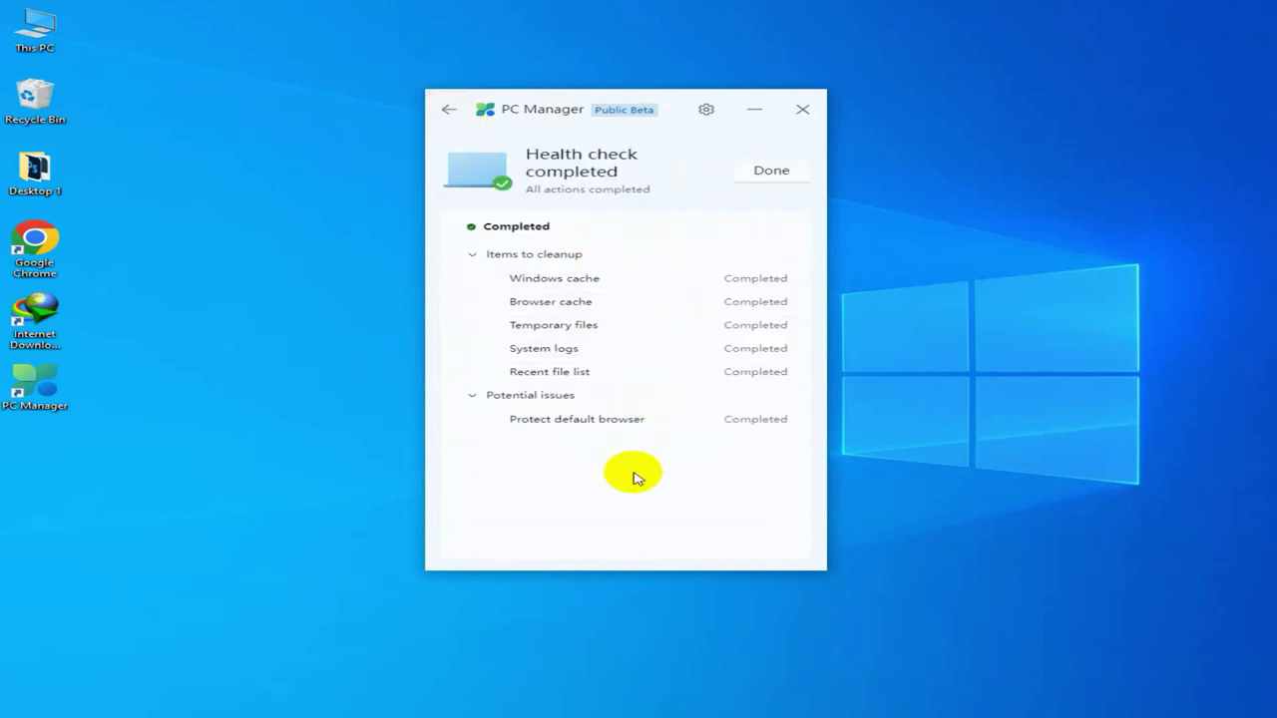
left_click(449, 112)
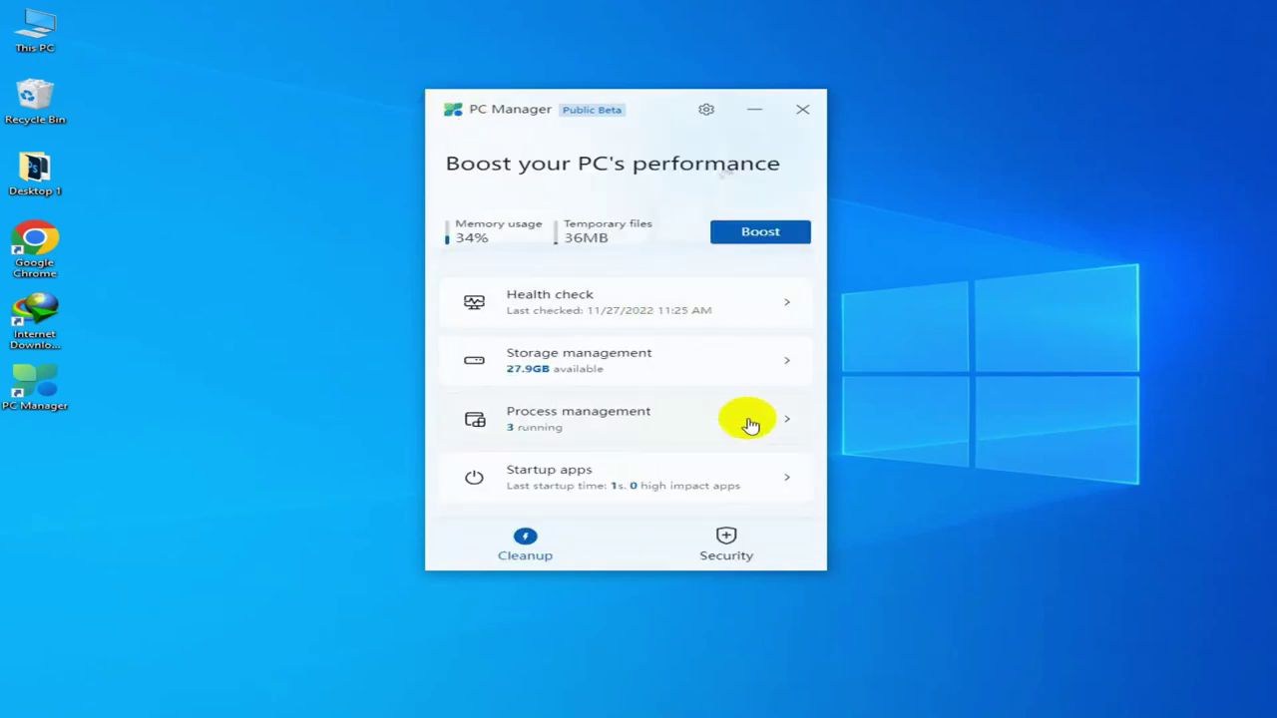
Run a deep cleanup that also includes the DirectX shader cache, Delivery Optimization files, Windows upgrade logs and Recycle Bin.
left_click(541, 365)
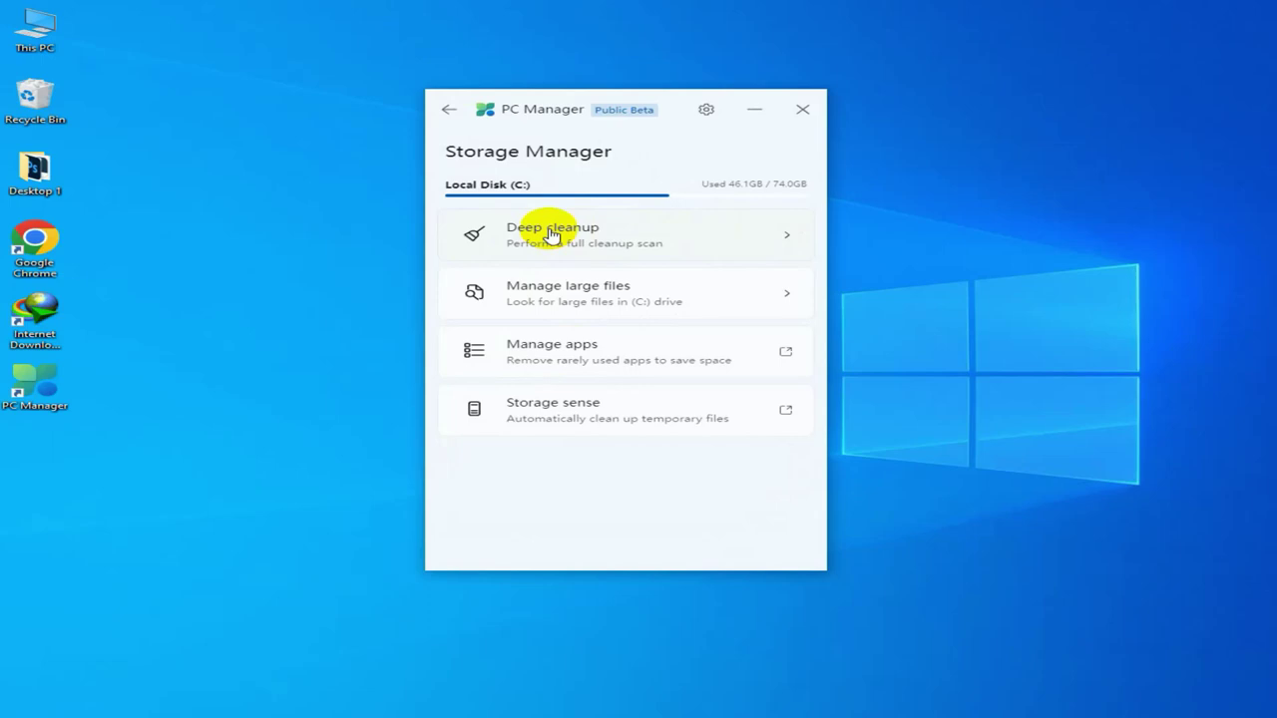
left_click(552, 233)
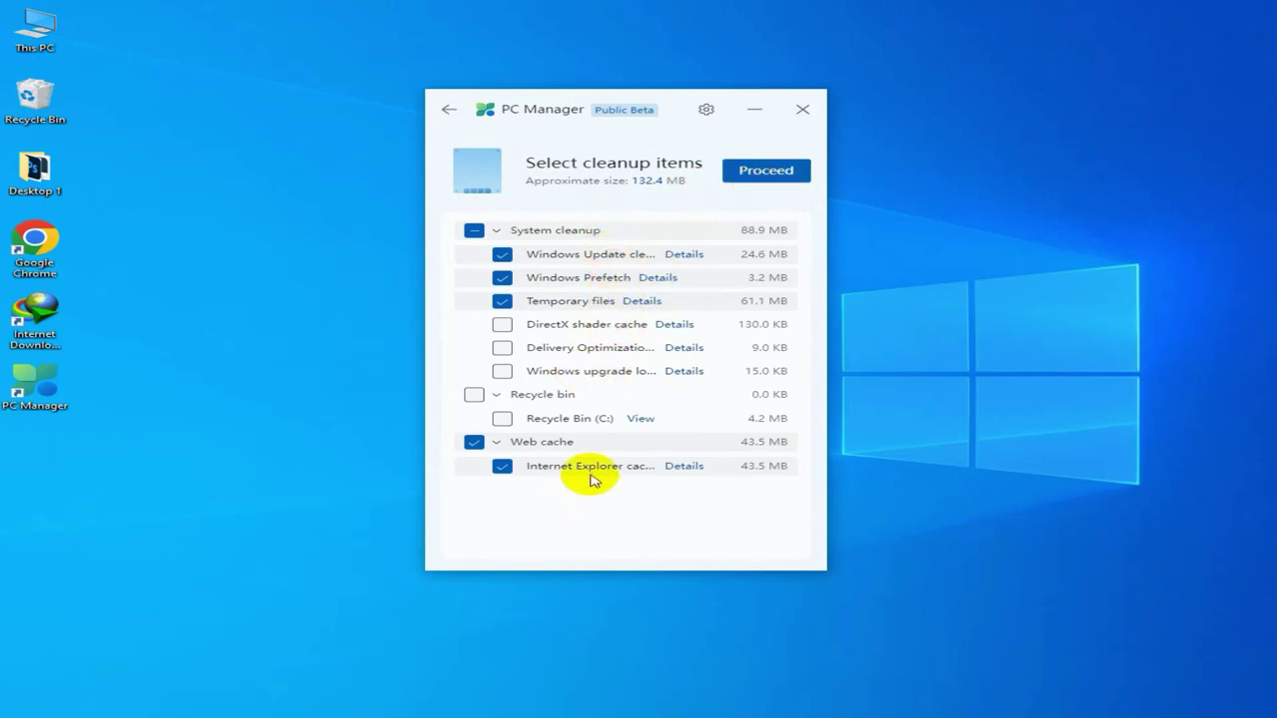
left_click(502, 327)
left_click(502, 347)
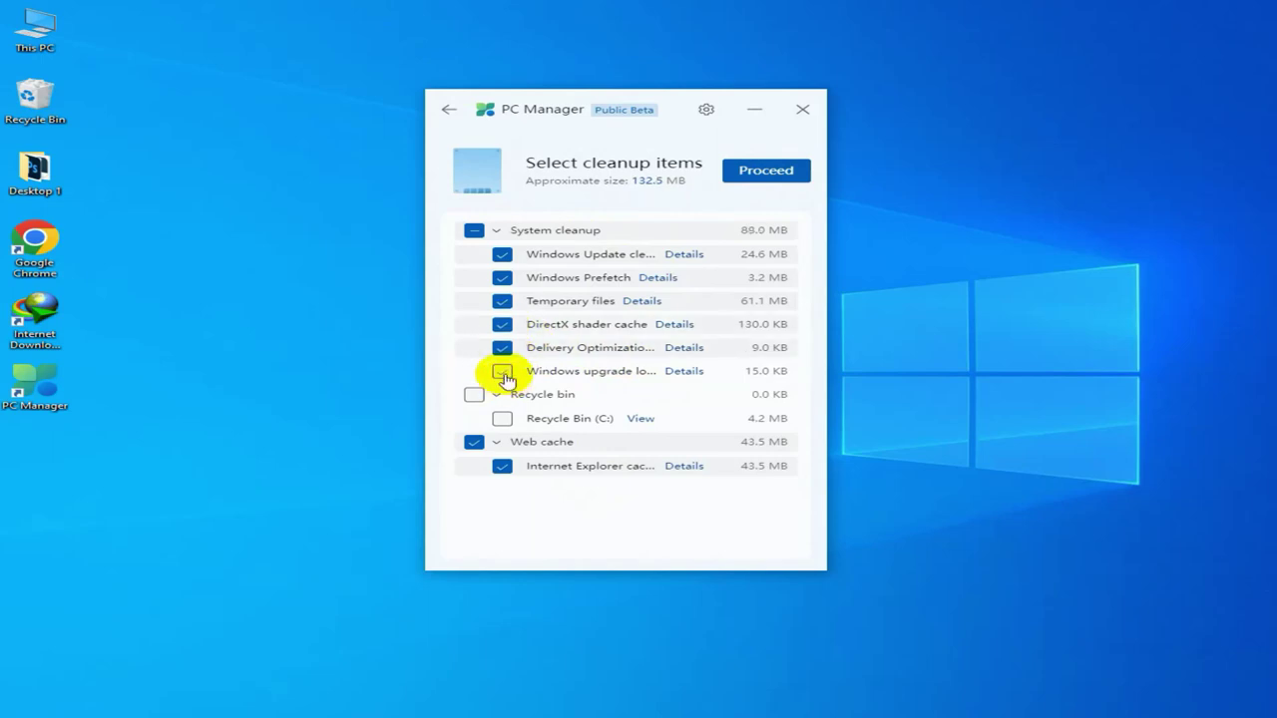
left_click(502, 371)
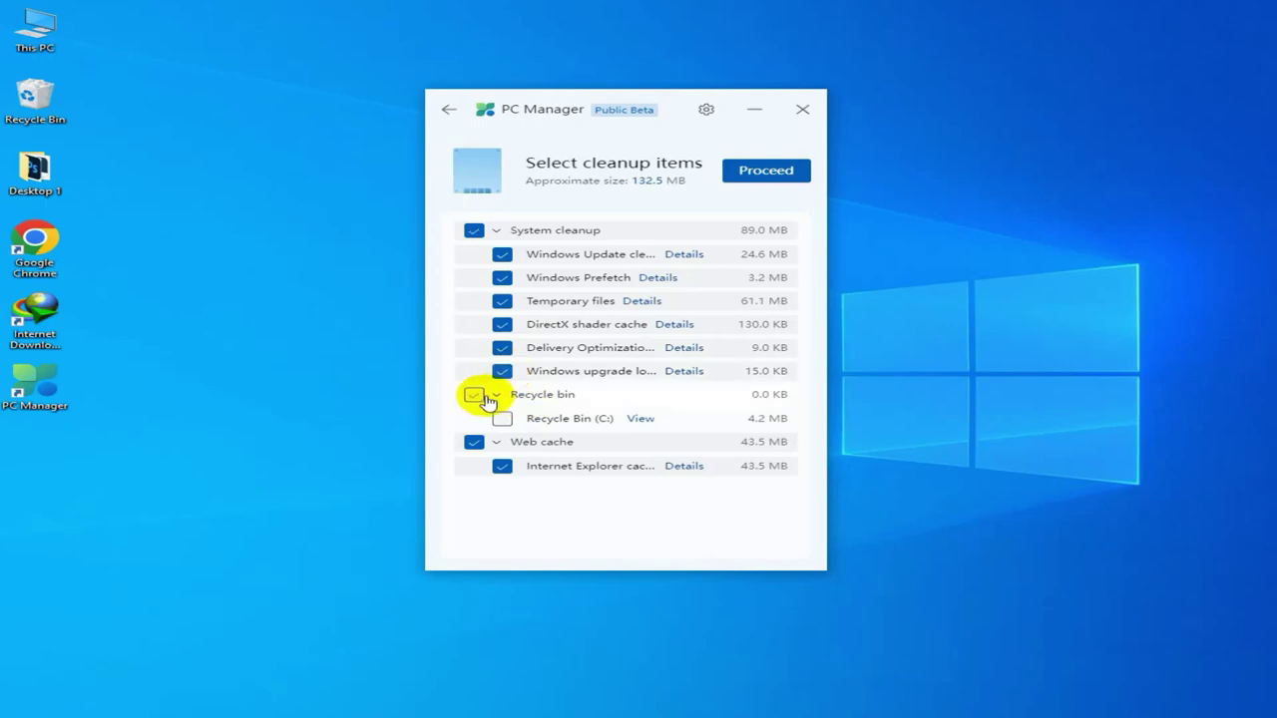
left_click(474, 394)
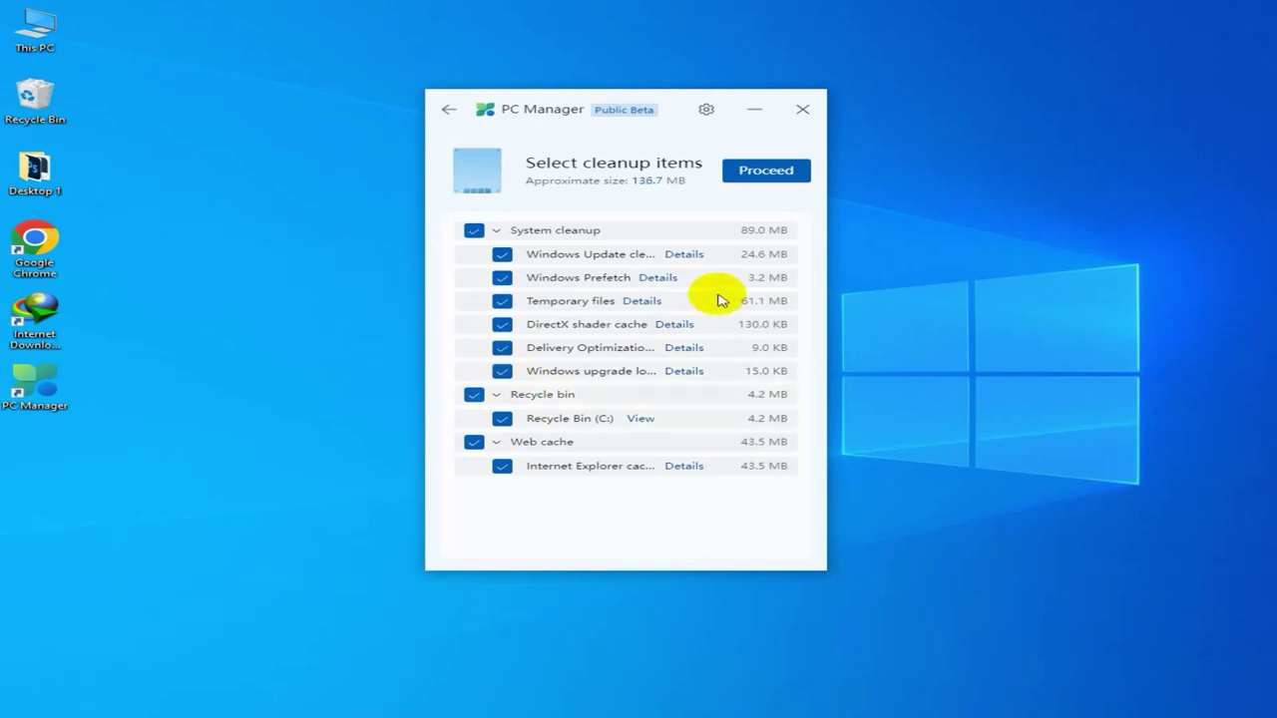
left_click(753, 176)
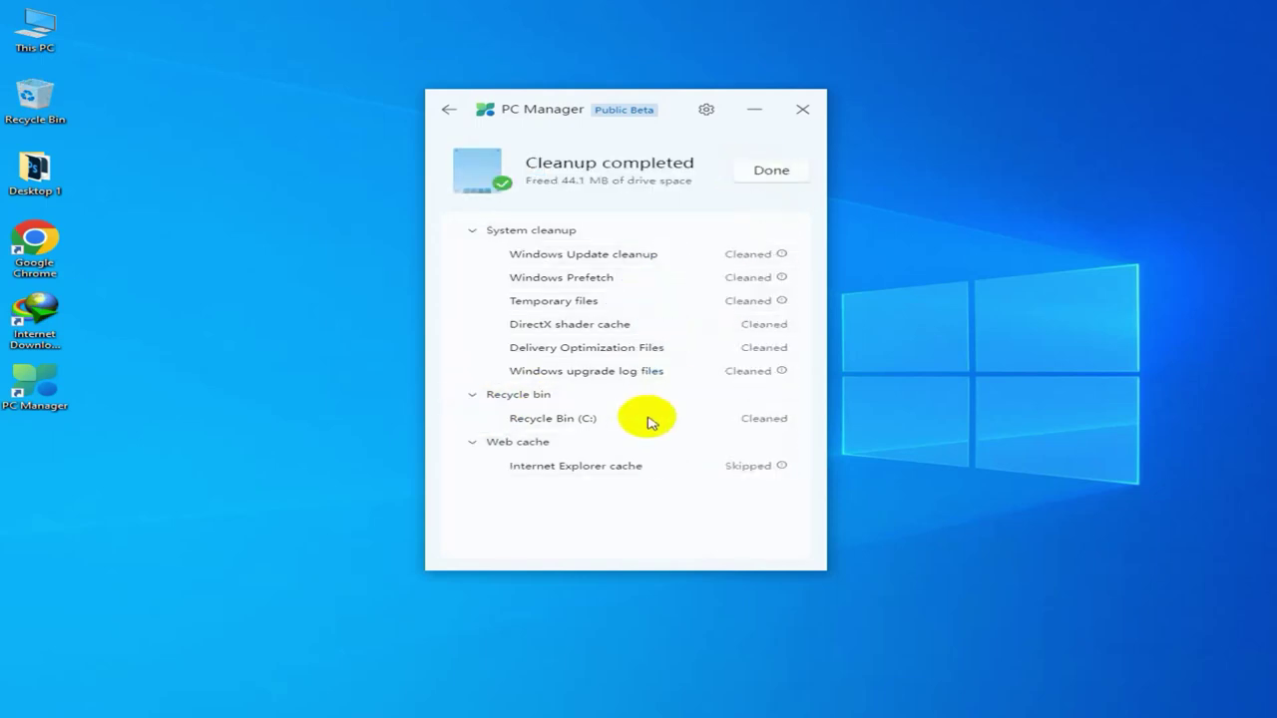
left_click(774, 172)
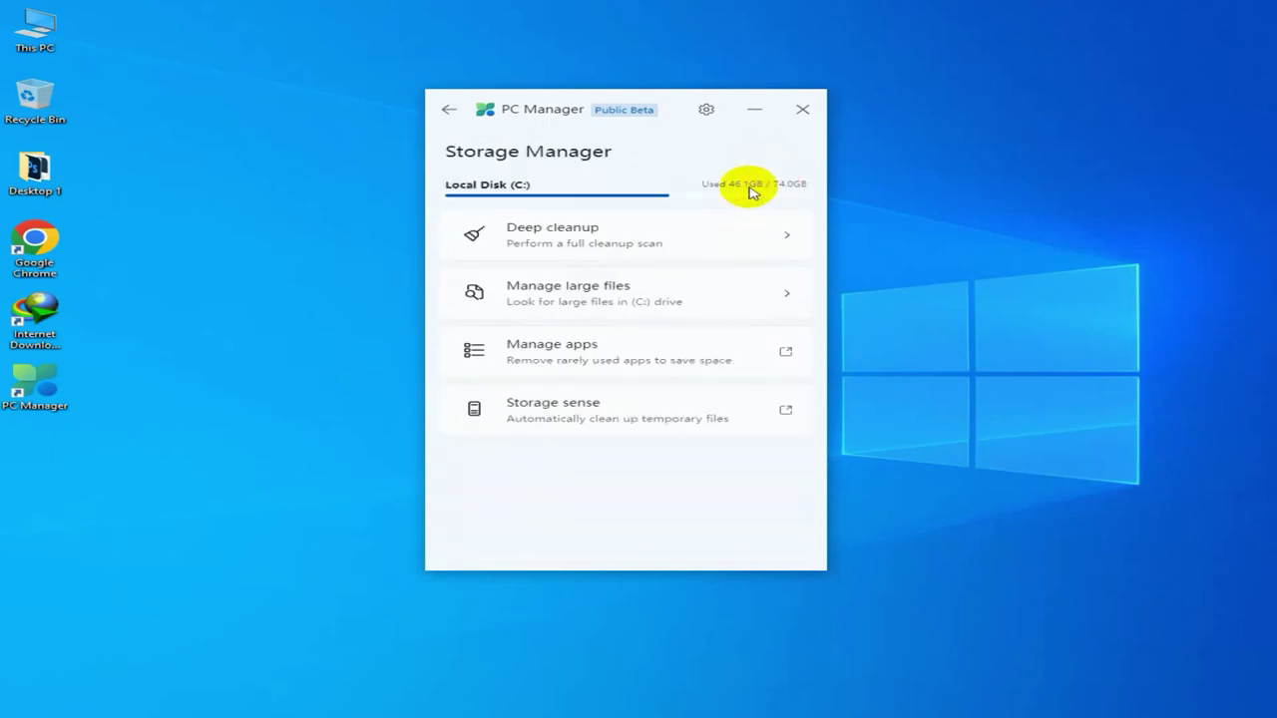
Look for files of all types larger than 1 GB on drive C: and view them in File Explorer.
left_click(583, 298)
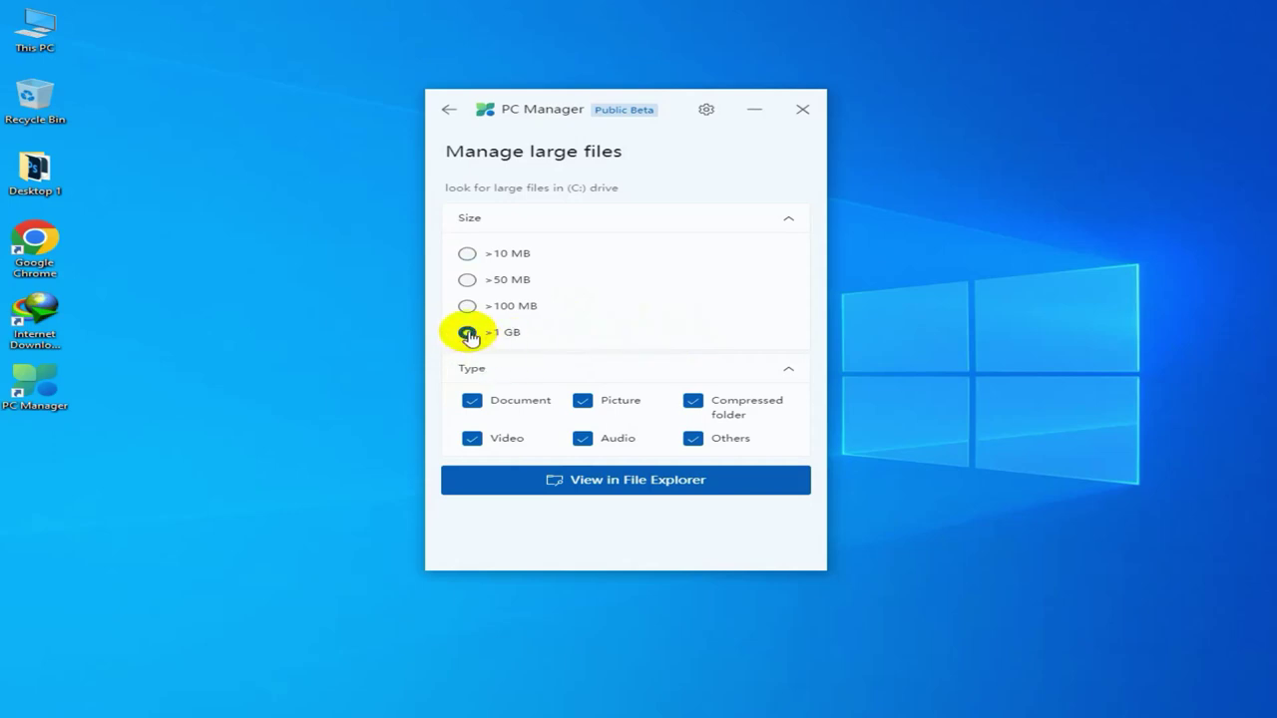
left_click(599, 484)
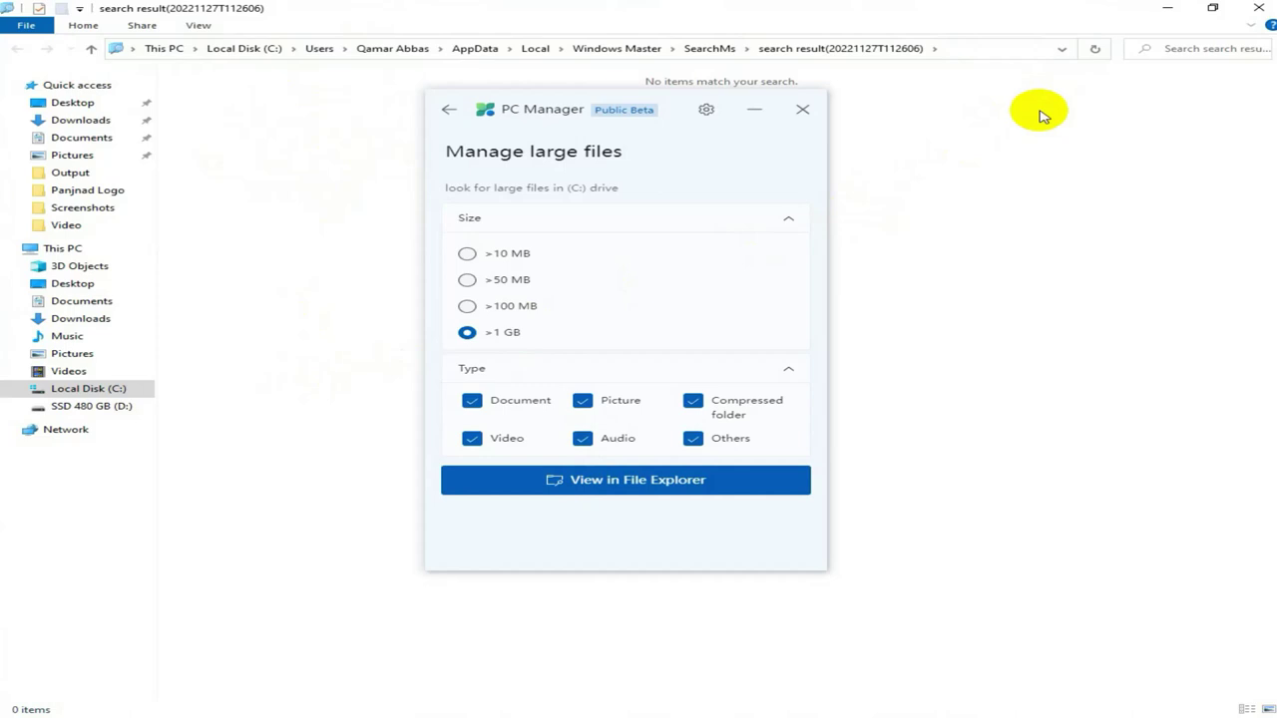
left_click(1262, 12)
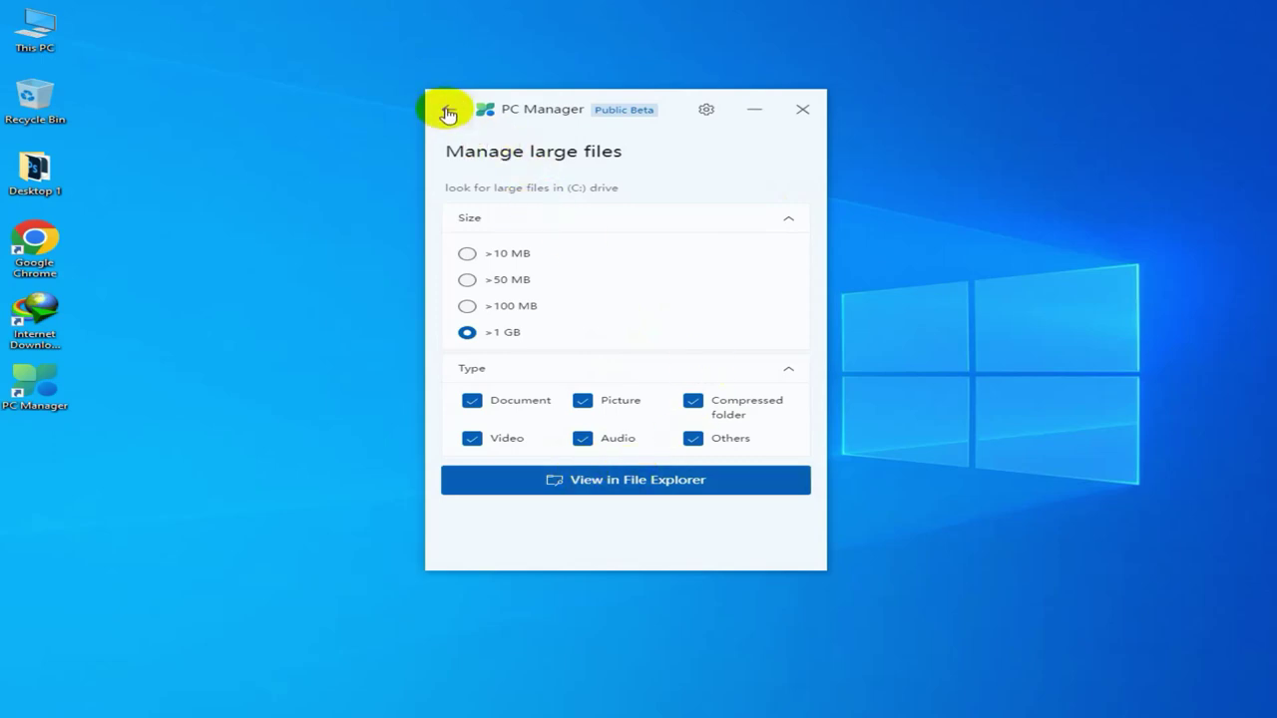
left_click(448, 114)
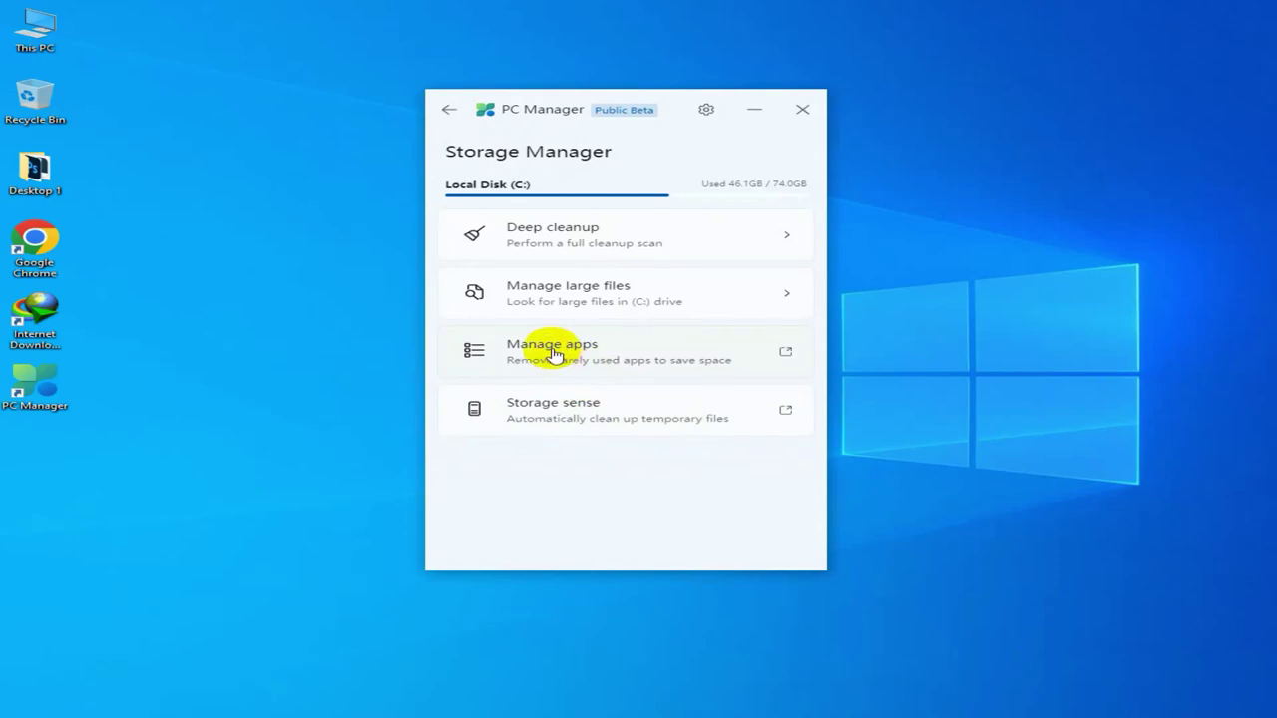
View the installed apps list through the Storage Manager's app management option.
left_click(555, 355)
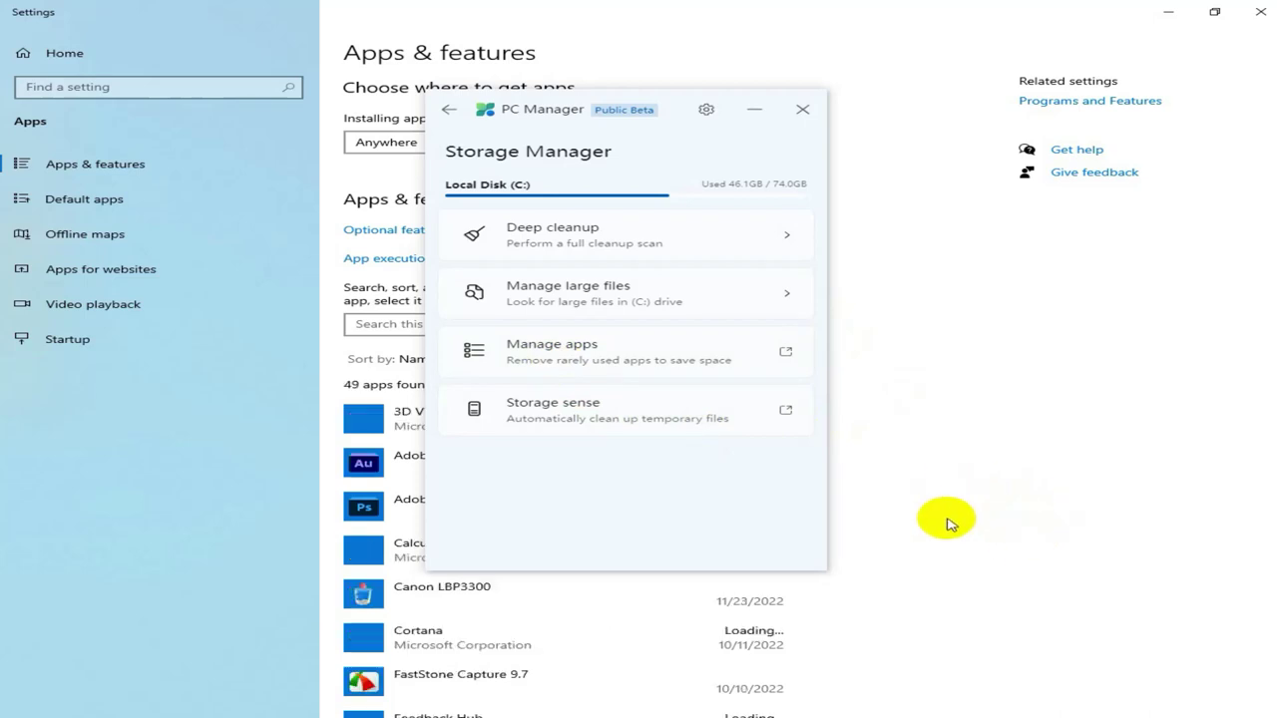
left_click(1264, 11)
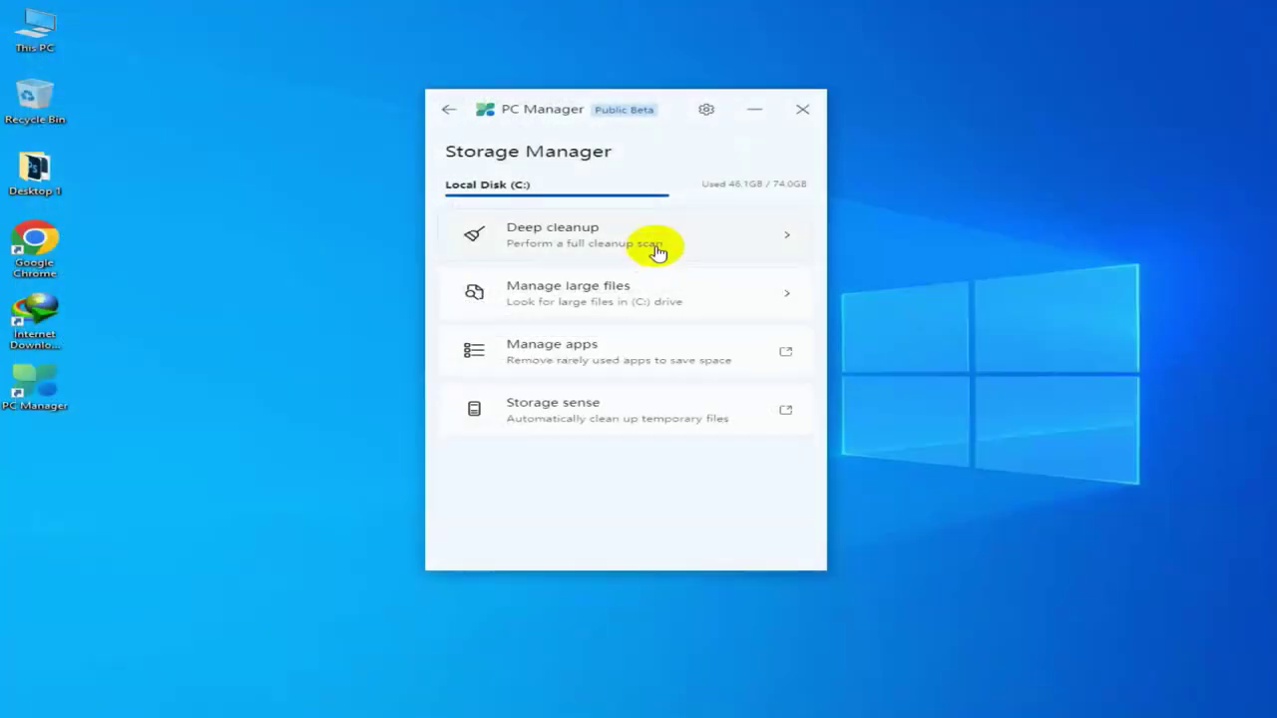
Set Storage Sense to delete recycle bin files that have been there for over 14 days.
left_click(572, 413)
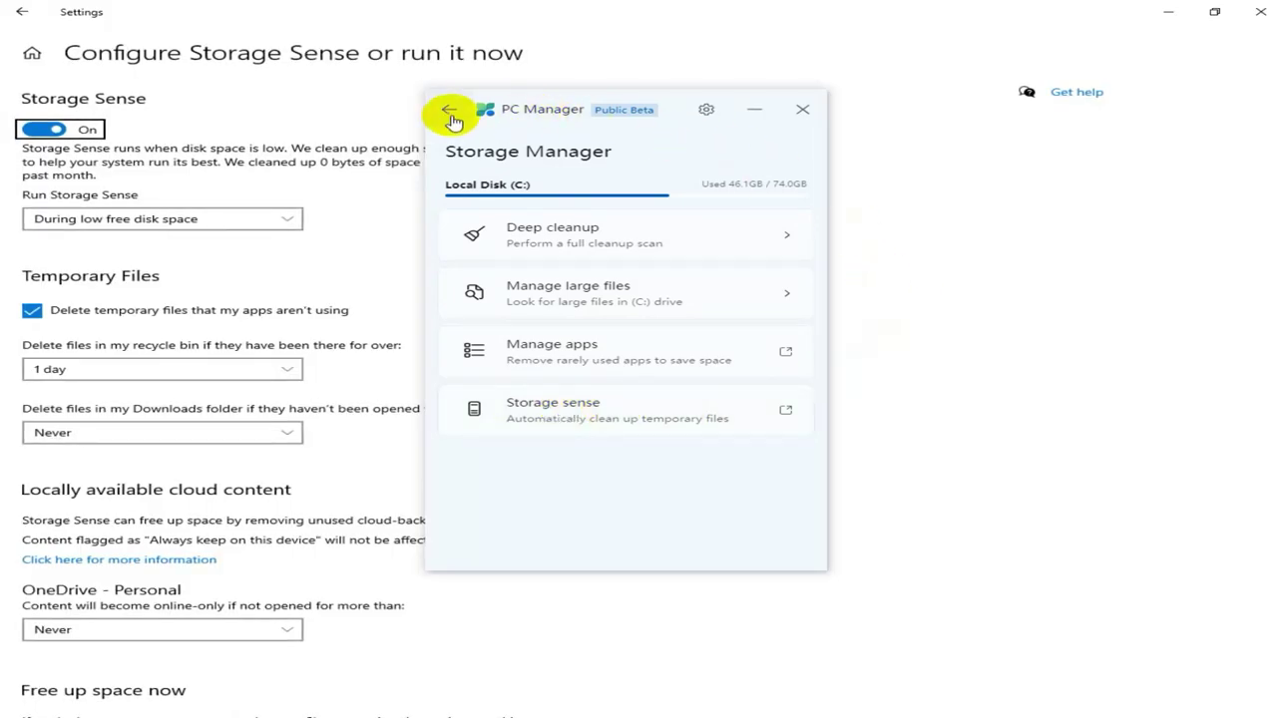
left_click_drag(538, 129, 818, 106)
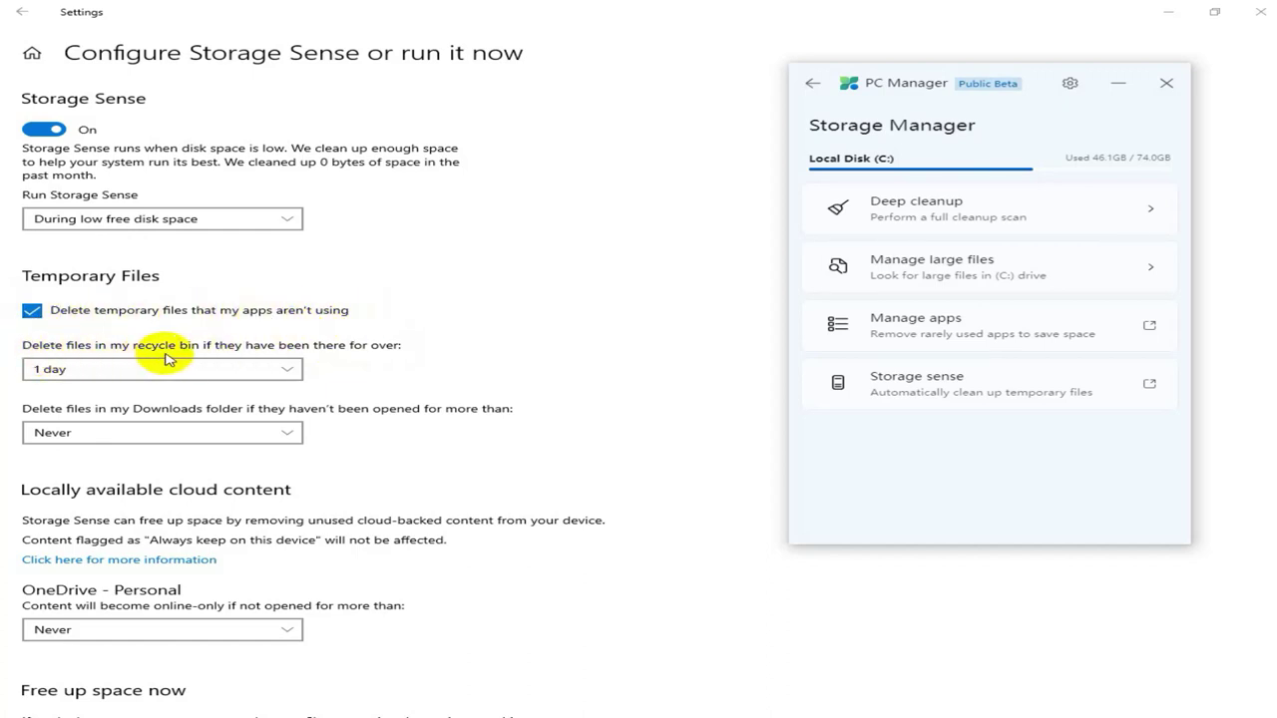
left_click(287, 371)
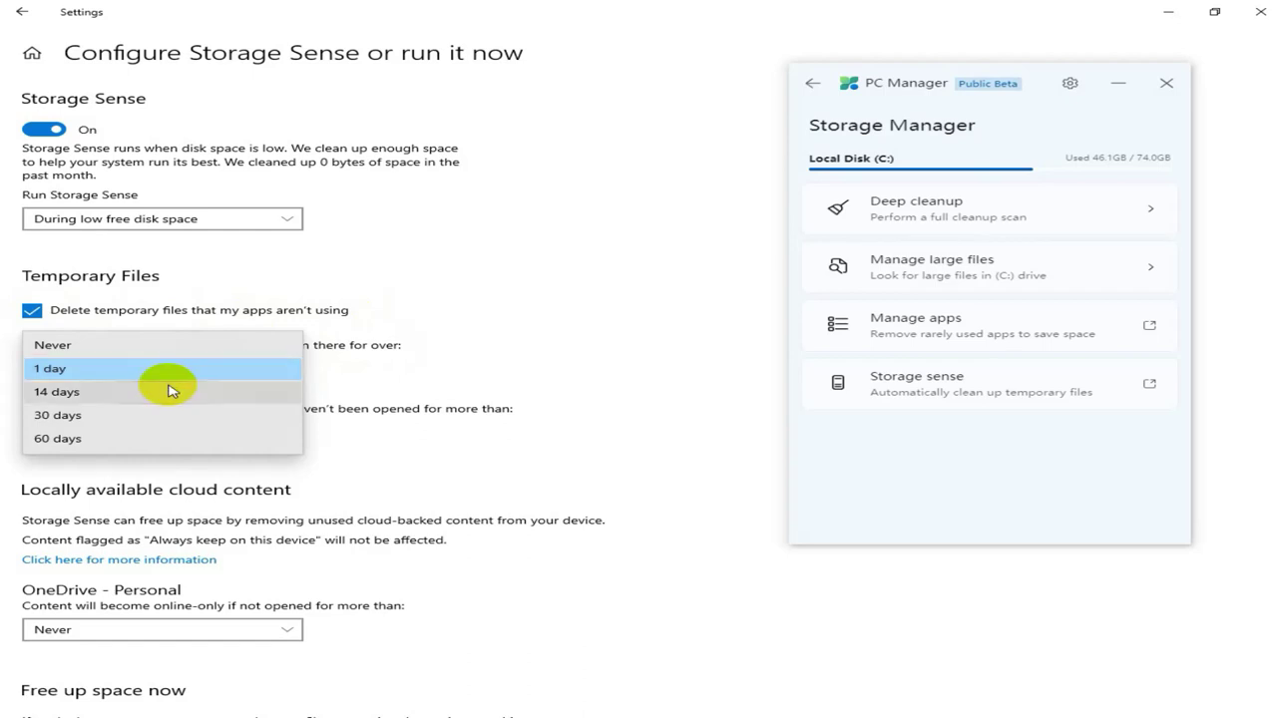
left_click(72, 393)
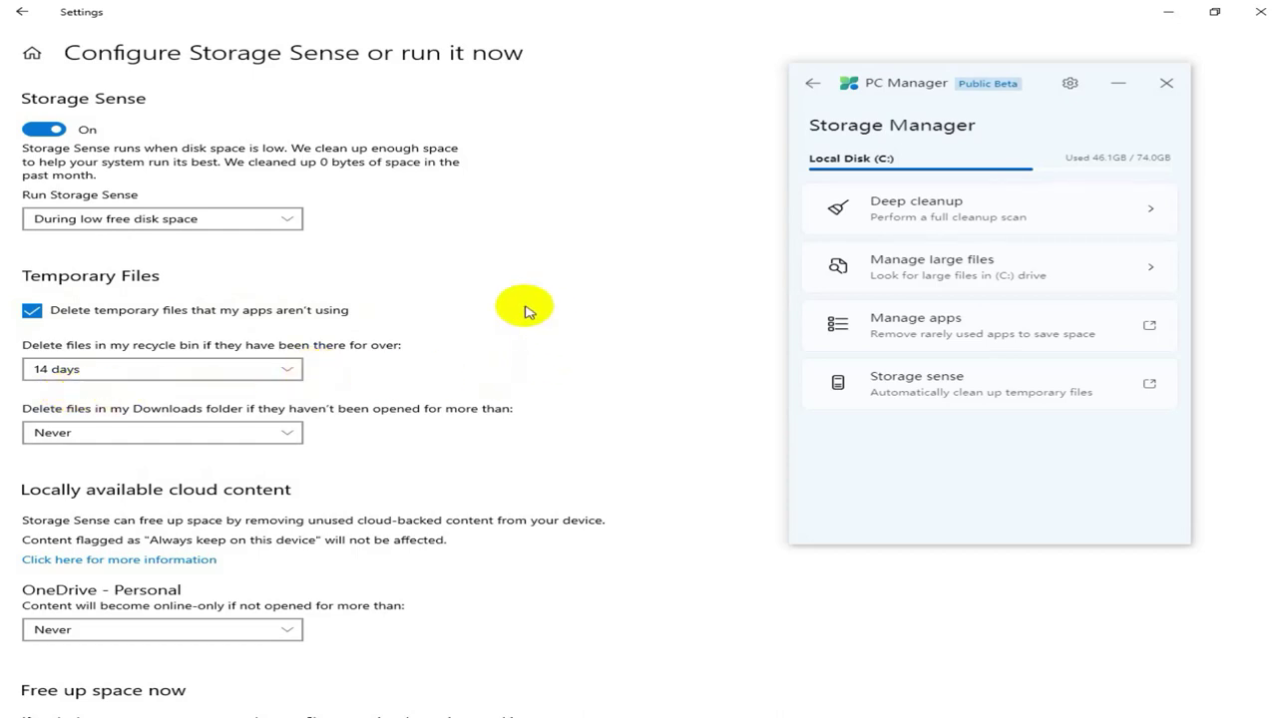
left_click(285, 367)
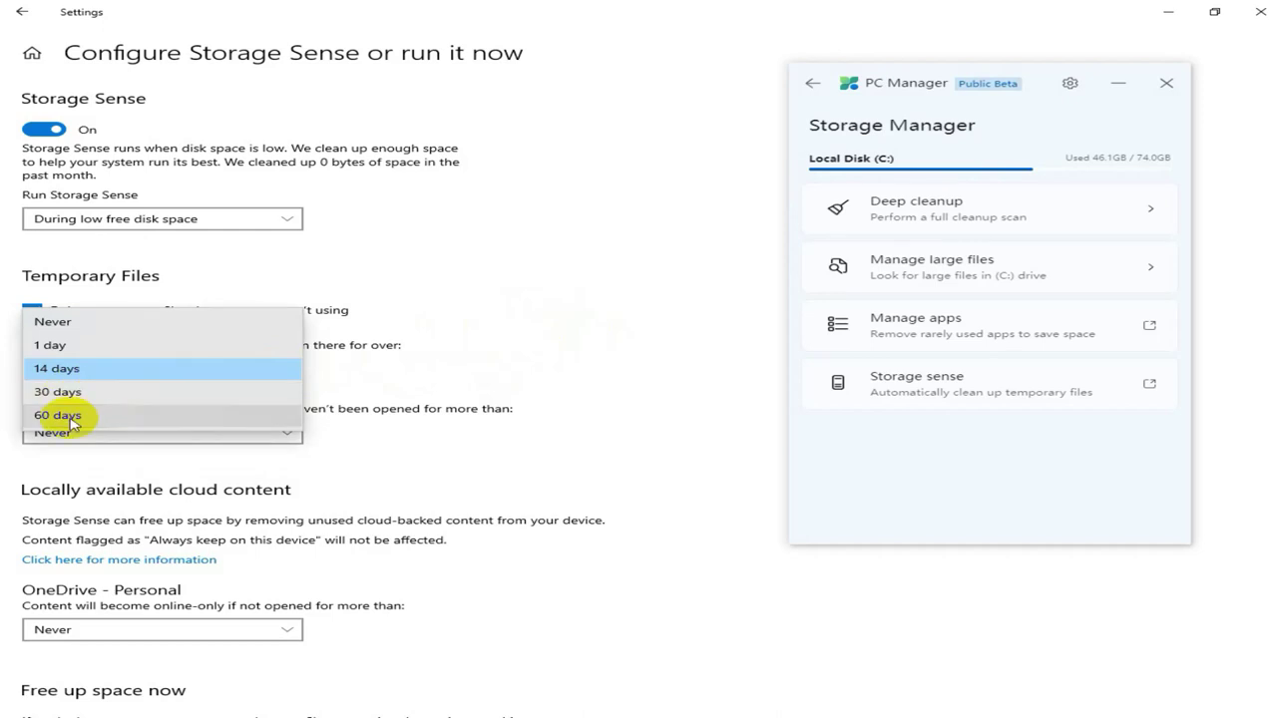
left_click(602, 377)
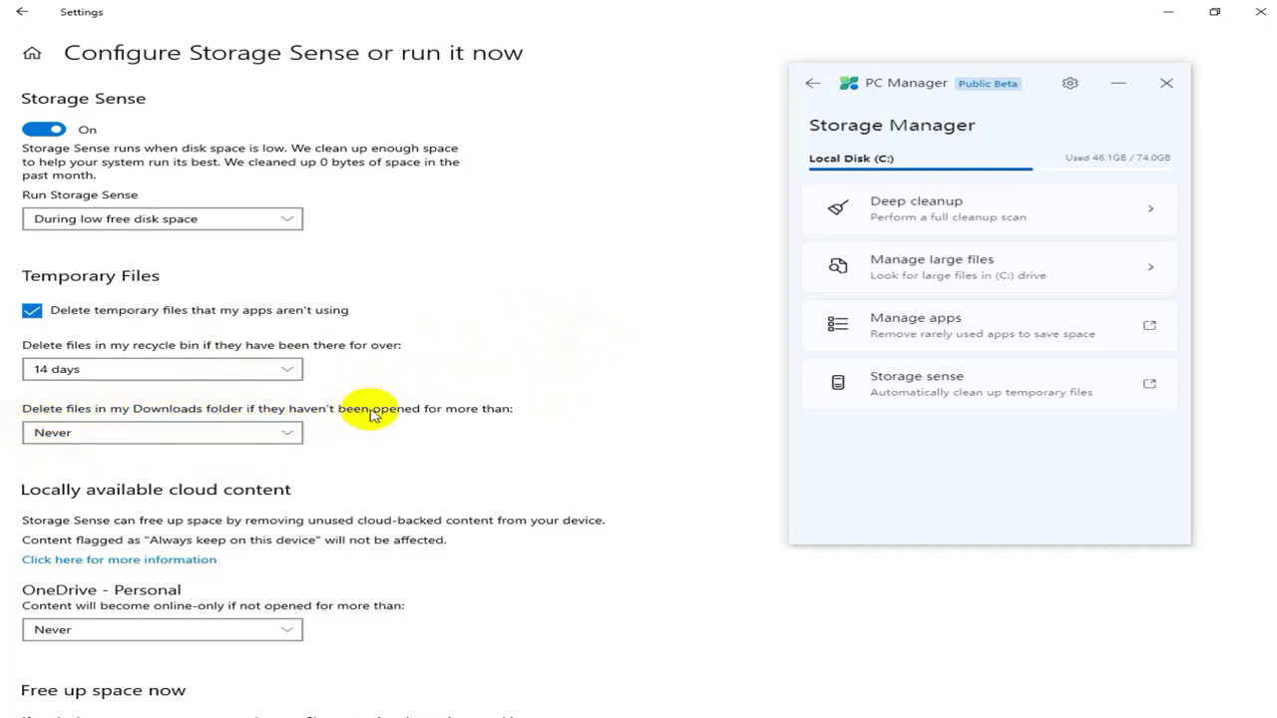
Check the time options for deleting unopened Downloads files in Storage Sense and close the settings.
left_click(291, 435)
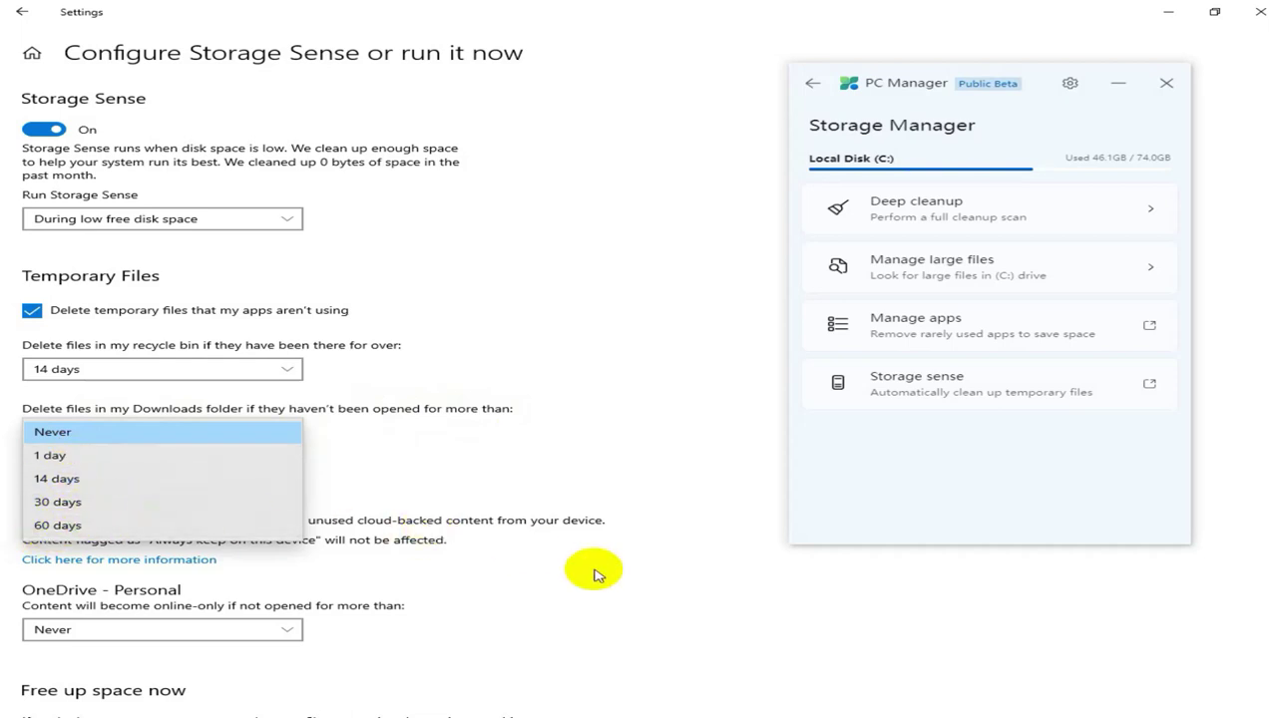
left_click(618, 340)
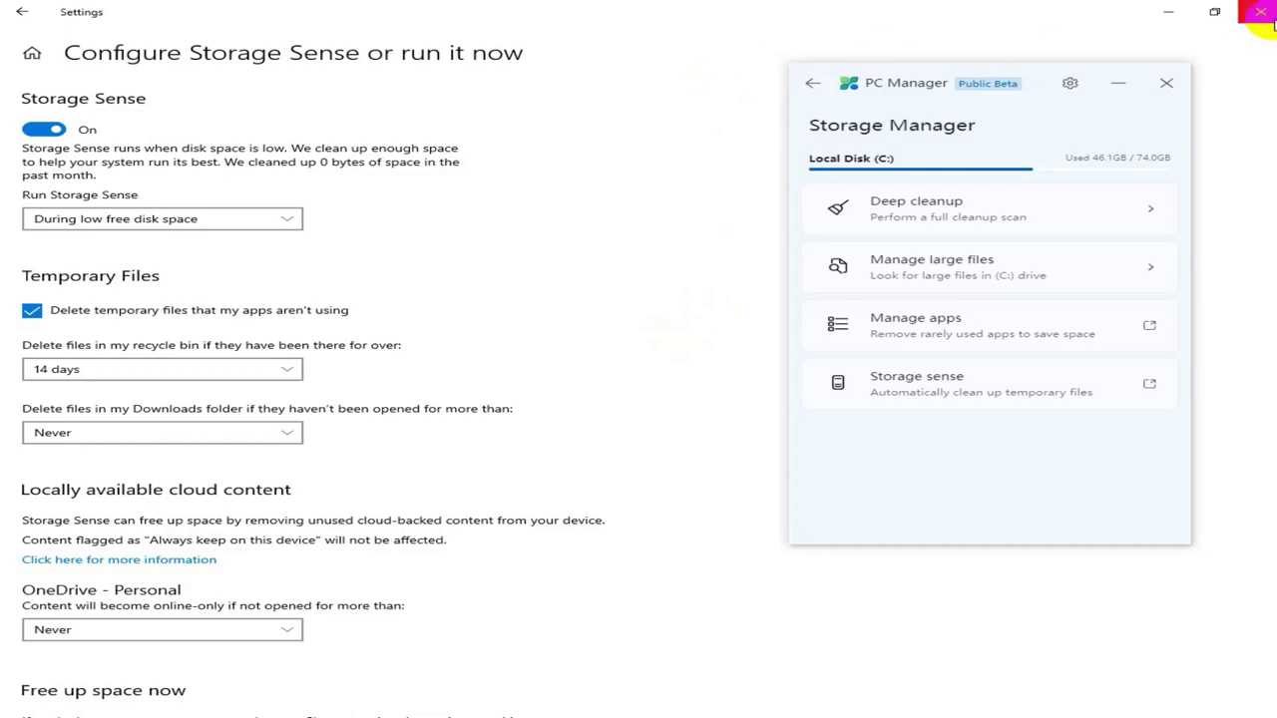
left_click(1260, 12)
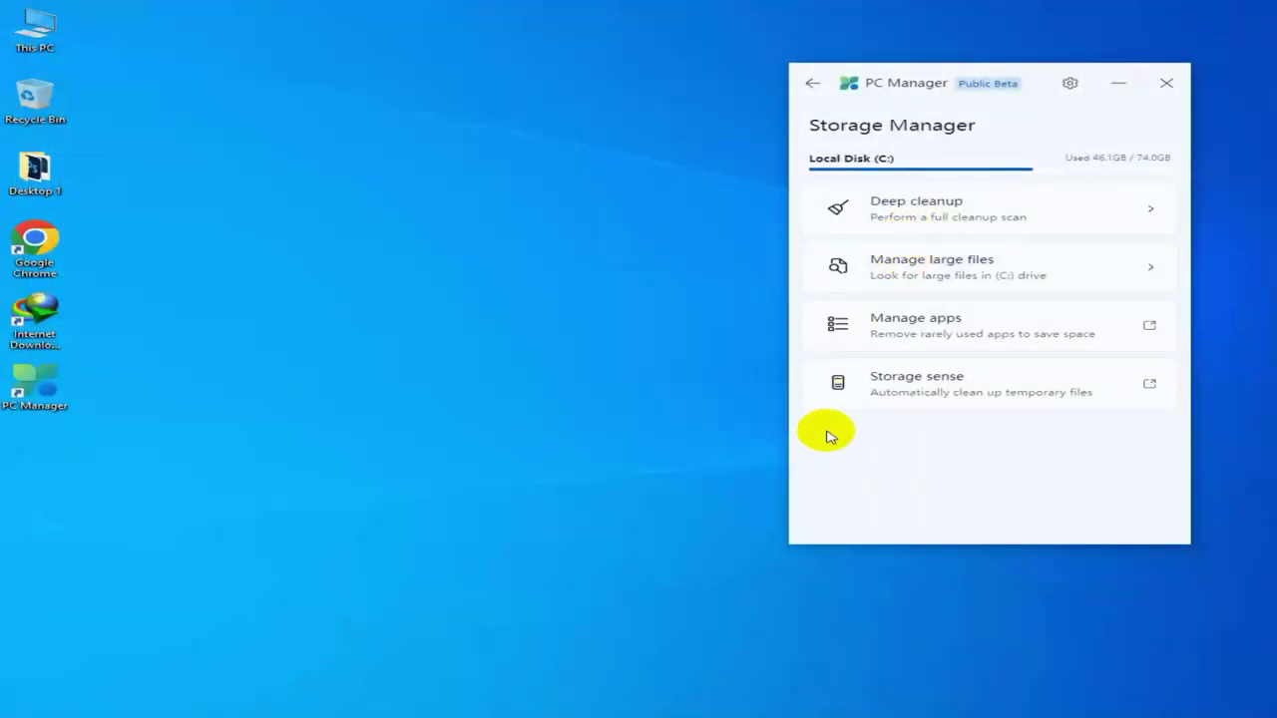
Return to the PC Manager home page and view the running processes in Process management.
left_click(813, 83)
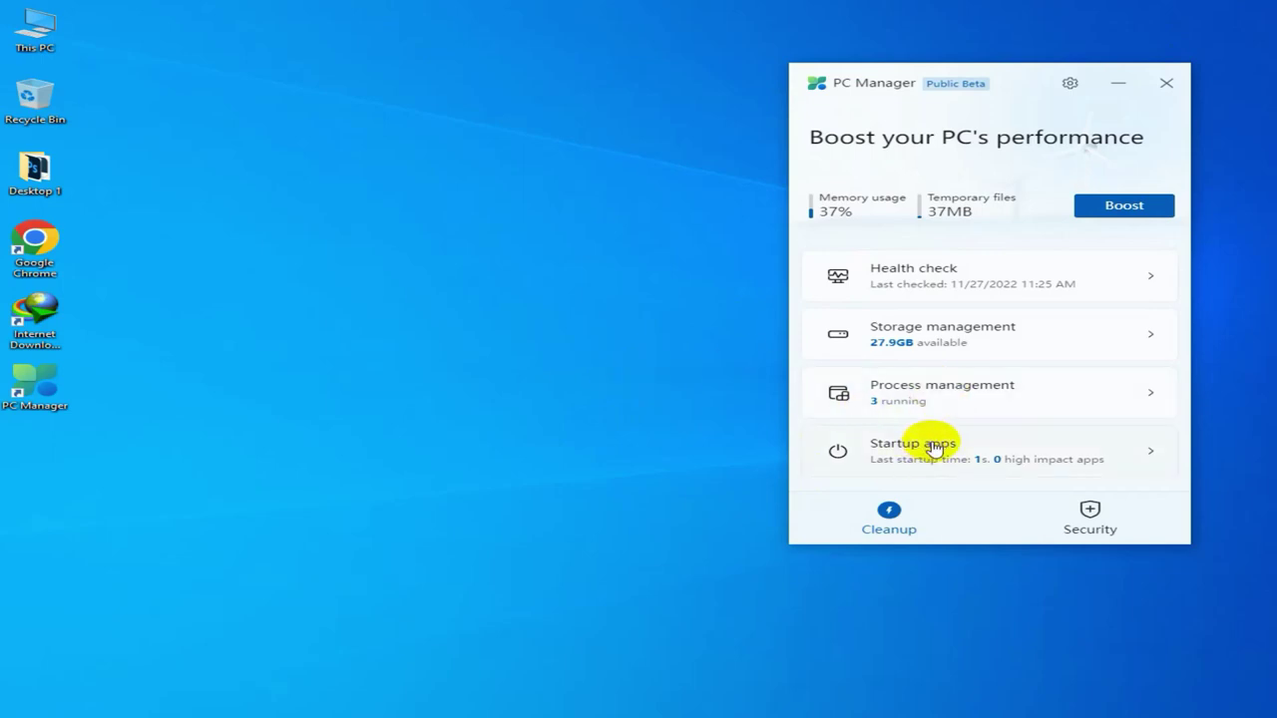
left_click(926, 389)
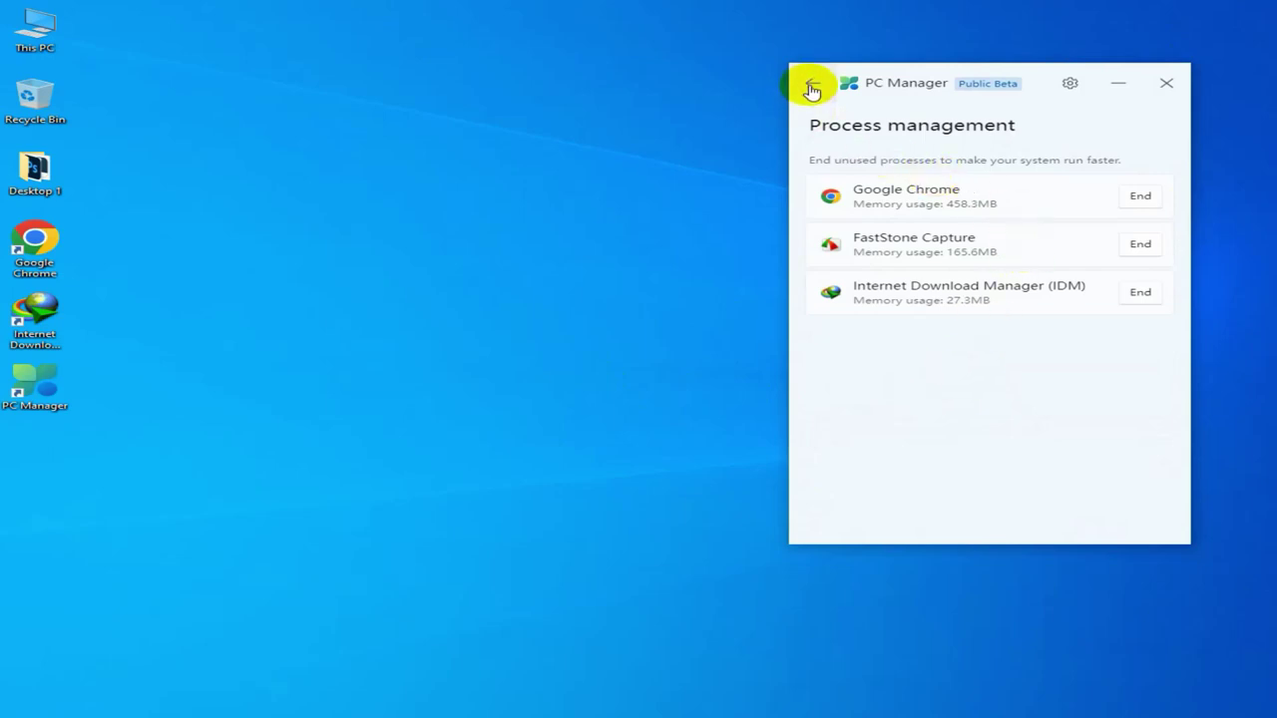
Open the Startup apps list, switch Microsoft Edge on and back off, and enable Internet Download Manager at startup.
left_click(812, 83)
left_click(904, 455)
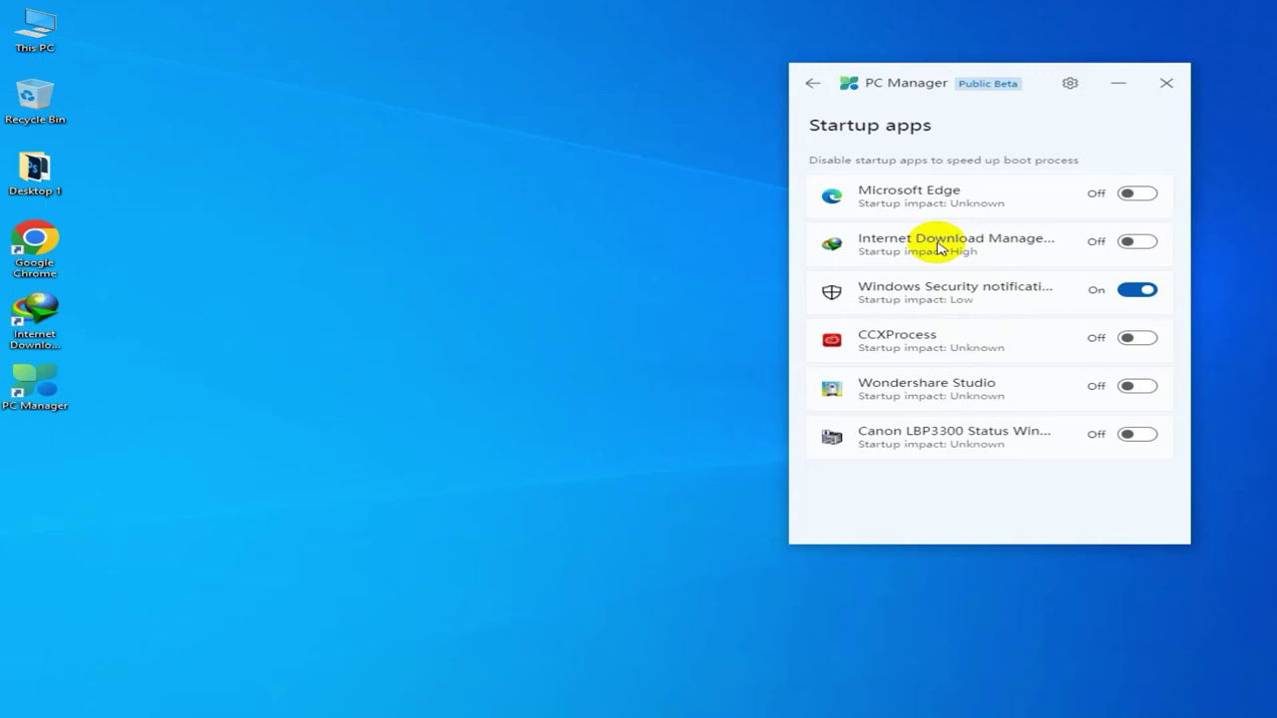
left_click(1134, 196)
left_click(1134, 195)
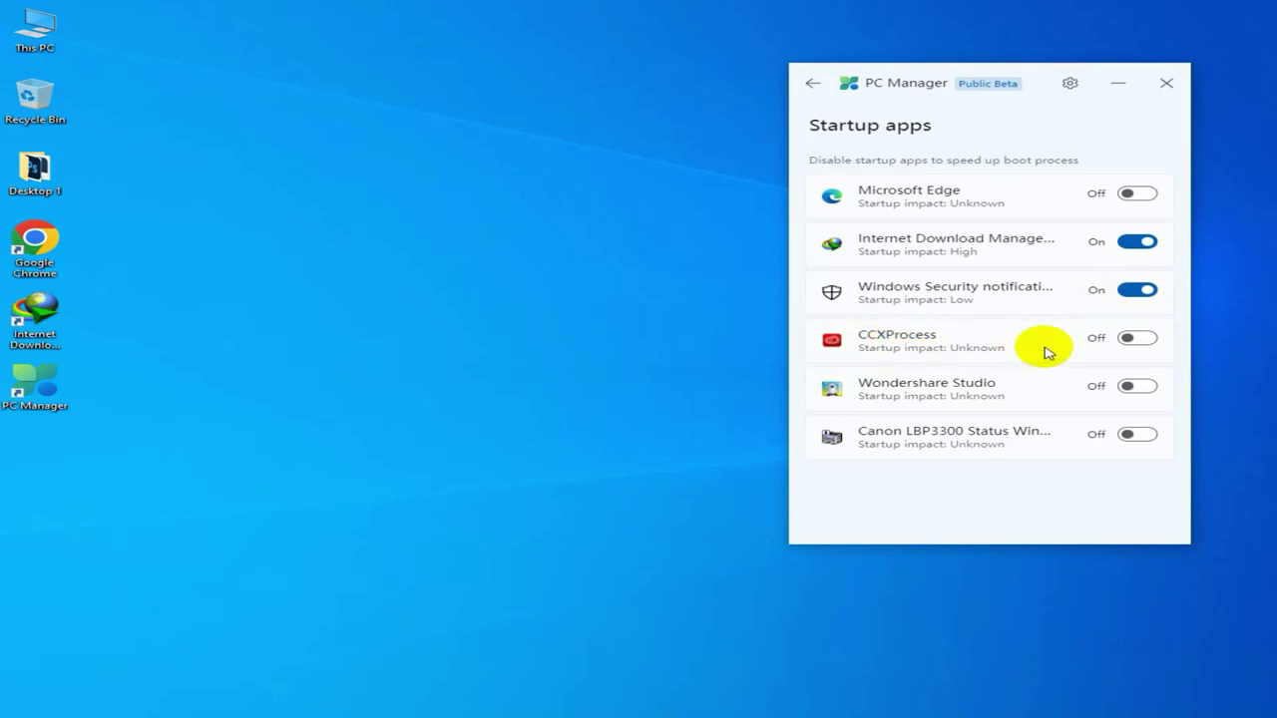
Try the startup switches of CCXProcess, Wondershare Studio and the Canon LBP3300 status window, leaving all three off.
left_click(1140, 340)
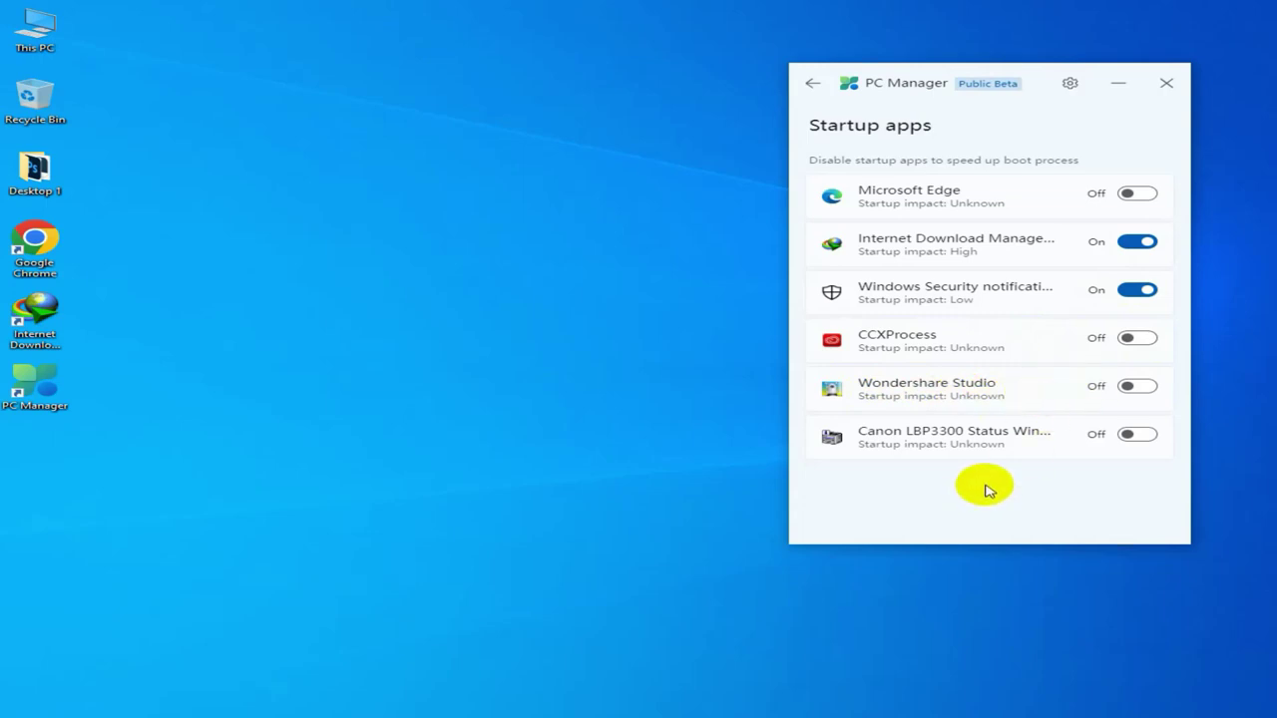
left_click(1147, 389)
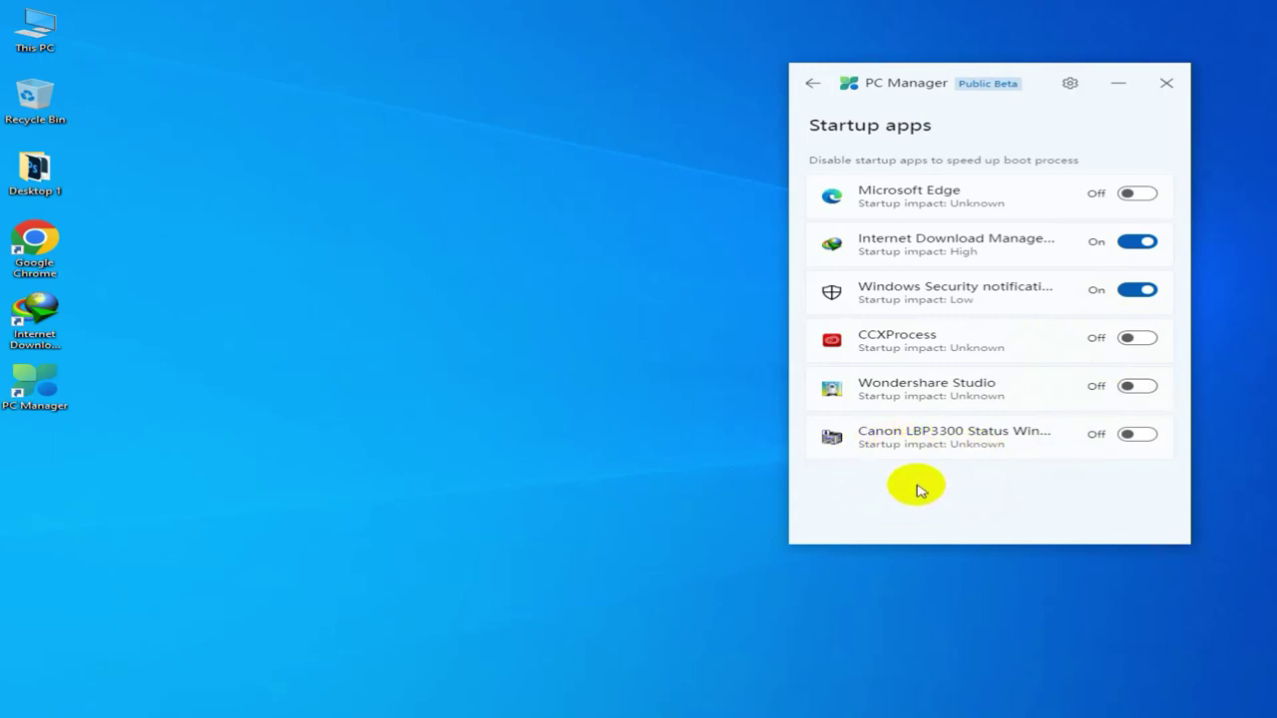
left_click(1137, 437)
left_click(1137, 436)
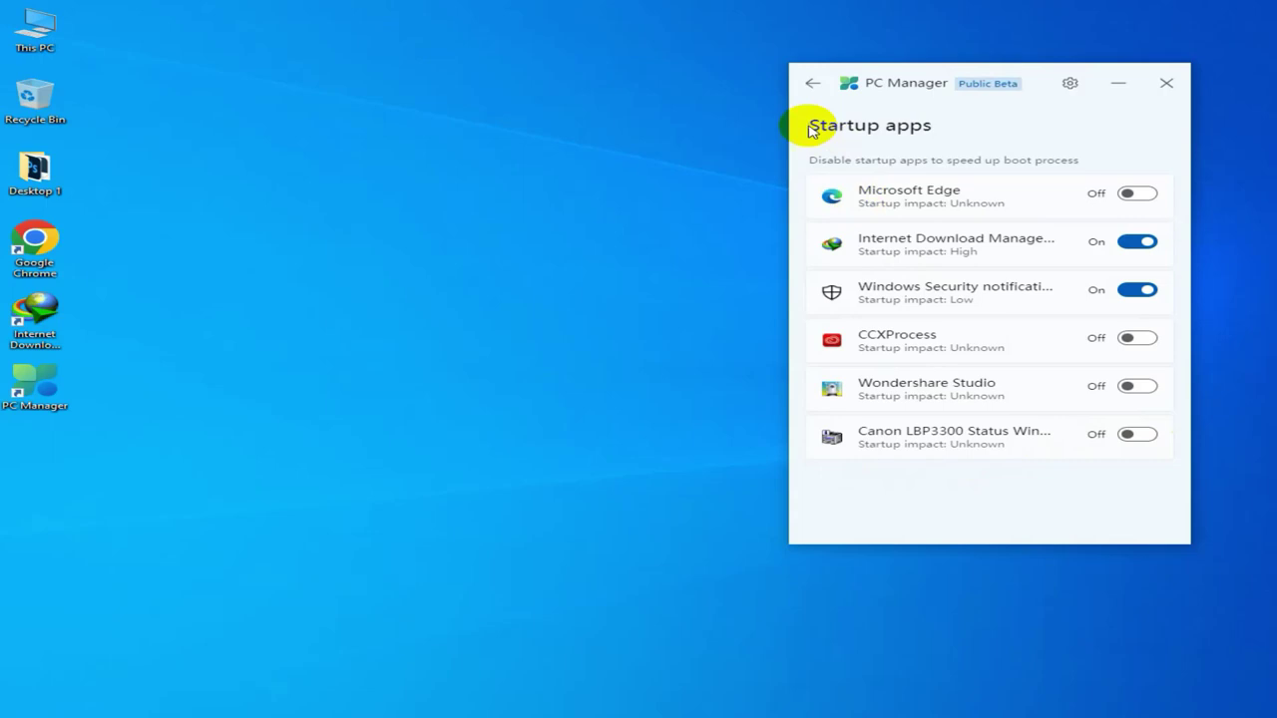
Leave Startup apps and run a threat scan of the PC from the Security section.
left_click(810, 88)
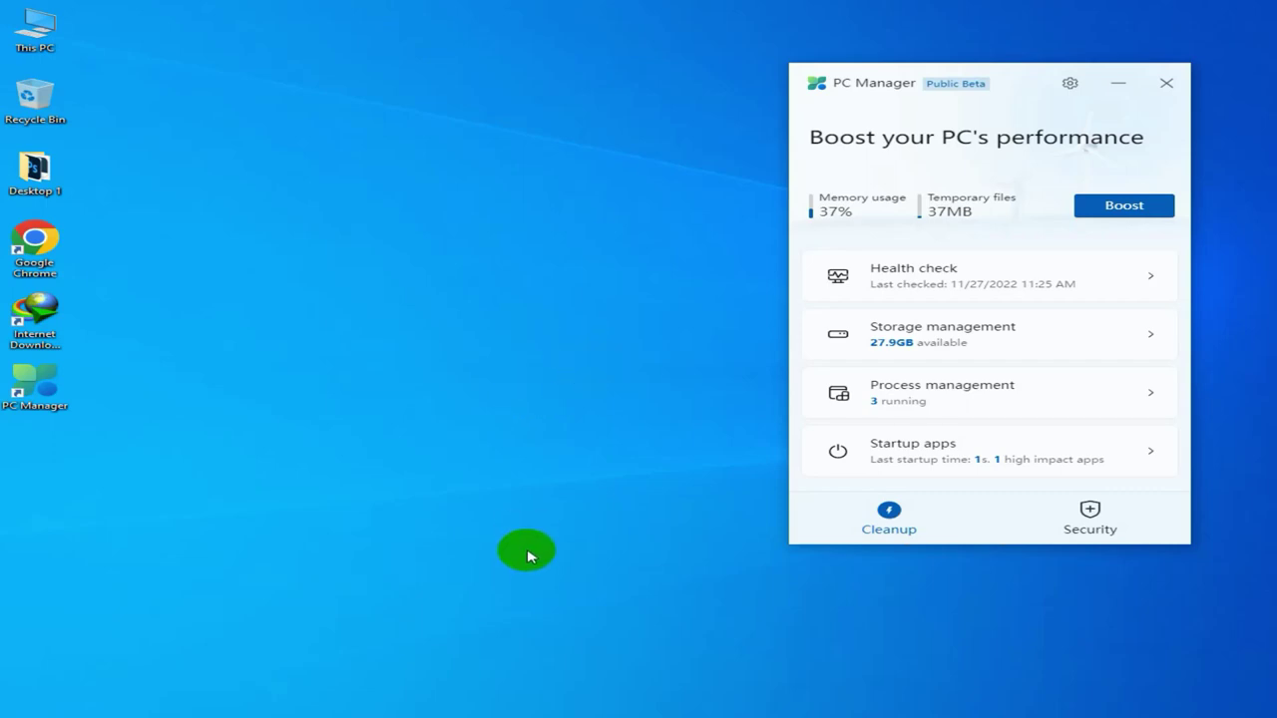
left_click(1110, 537)
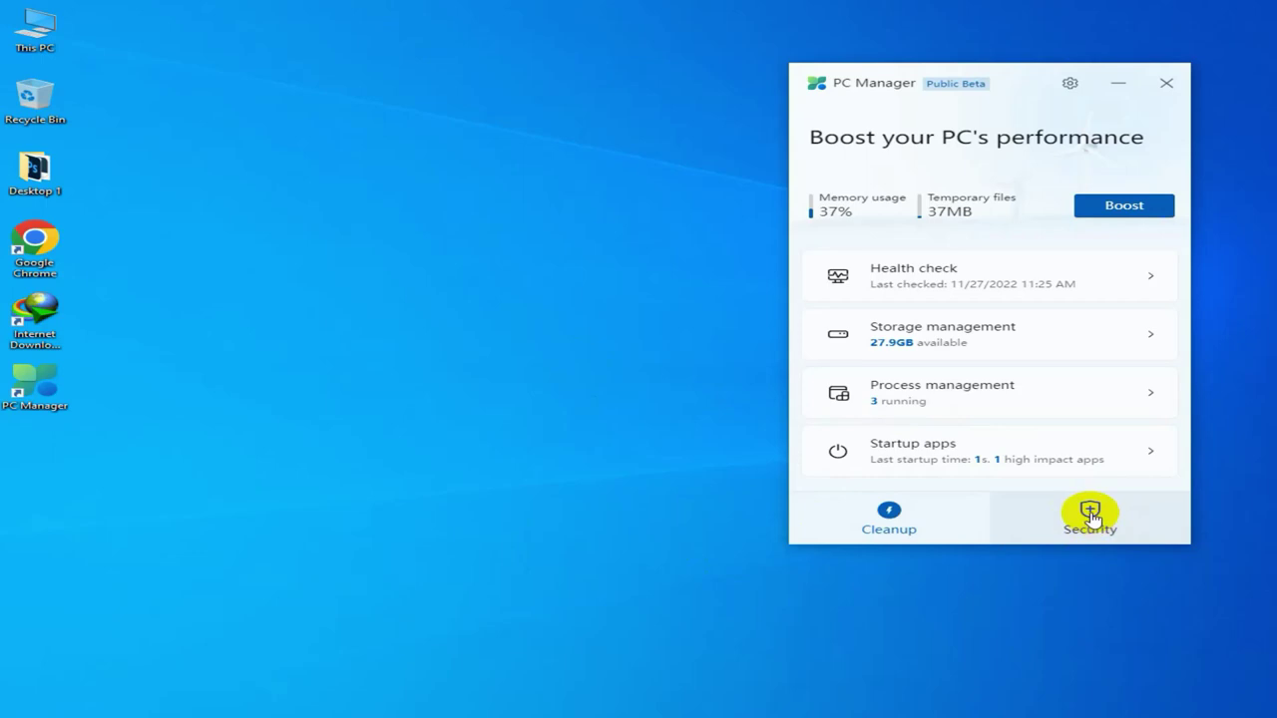
left_click(1090, 514)
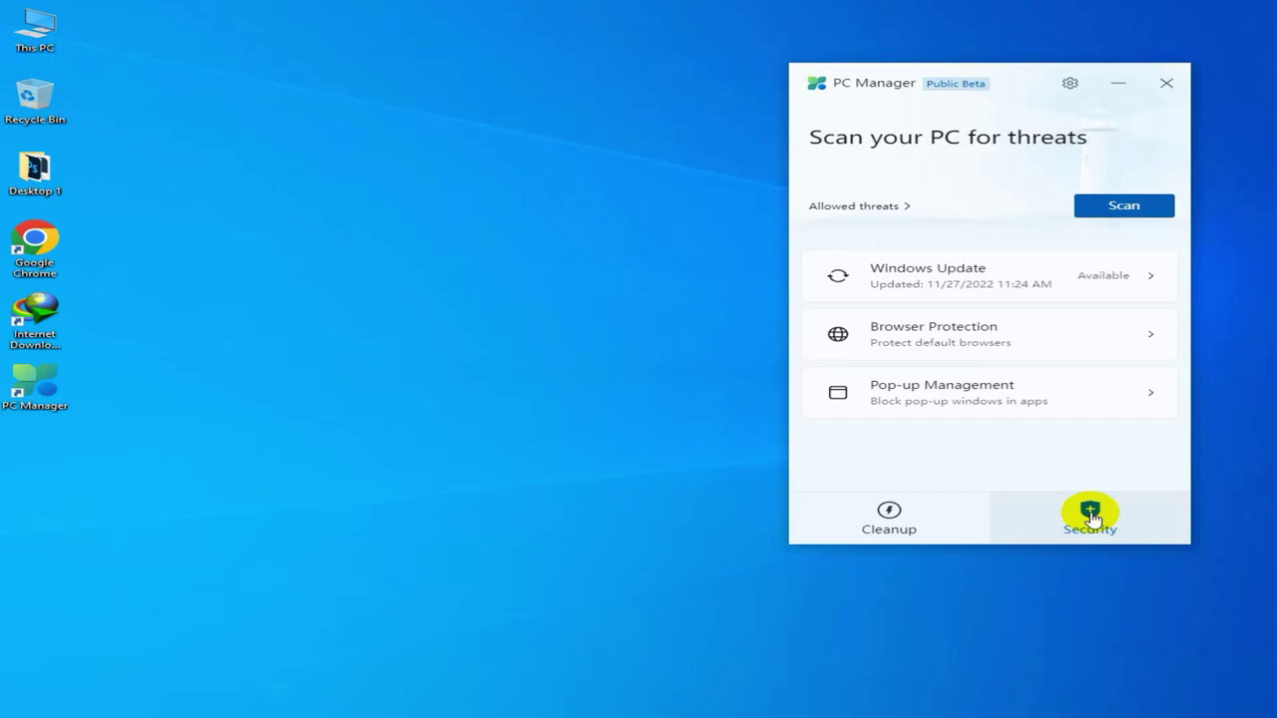
left_click(1117, 205)
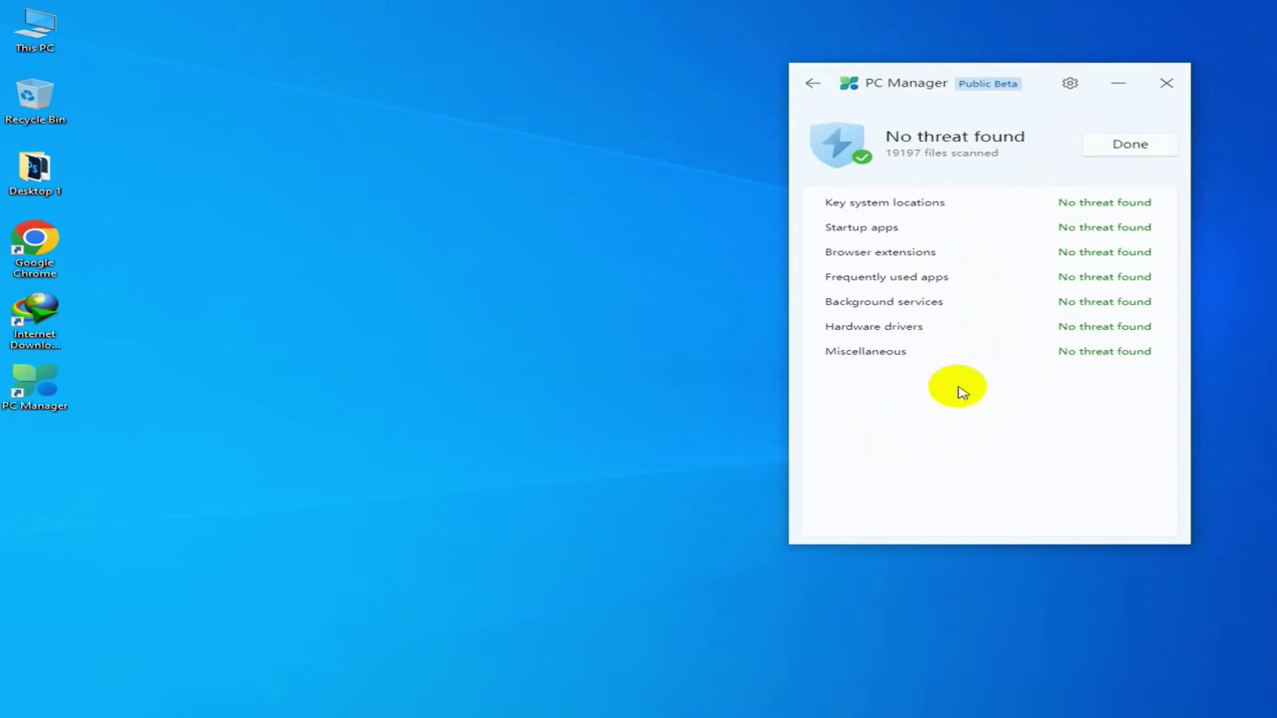
Dismiss the threat scan results, go back to the Cleanup page and close PC Manager.
left_click(1127, 145)
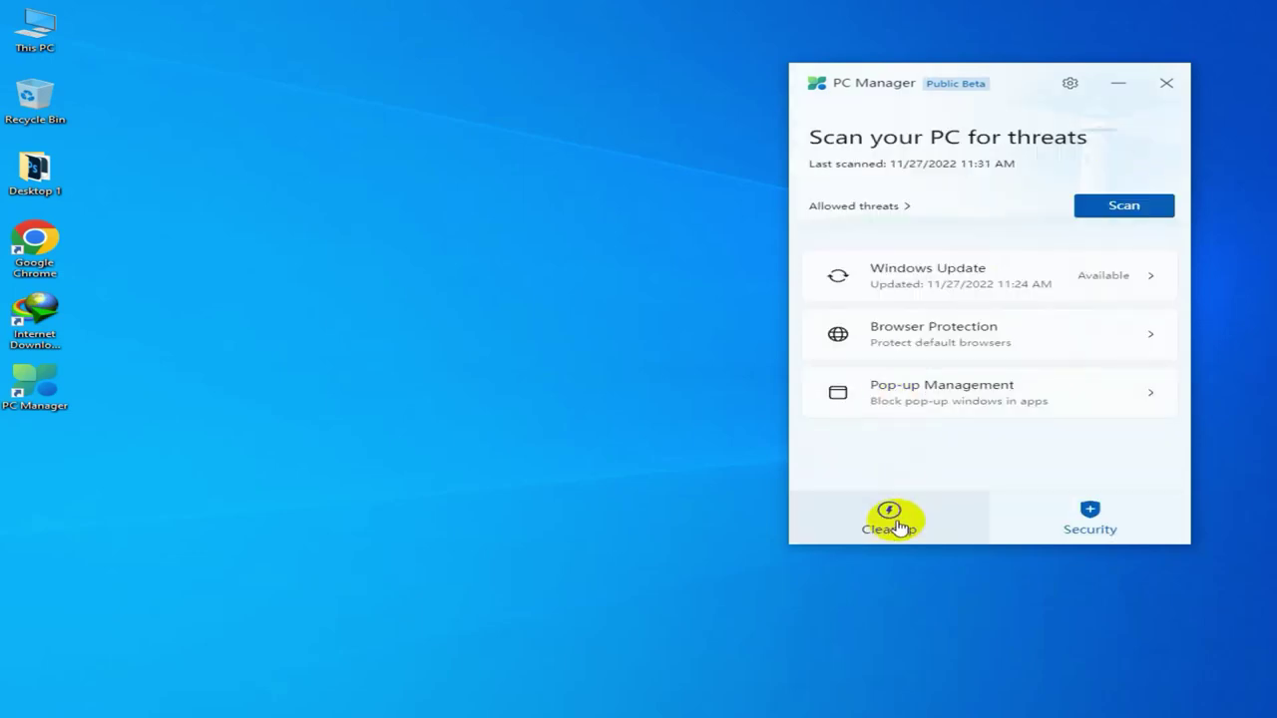
left_click(864, 524)
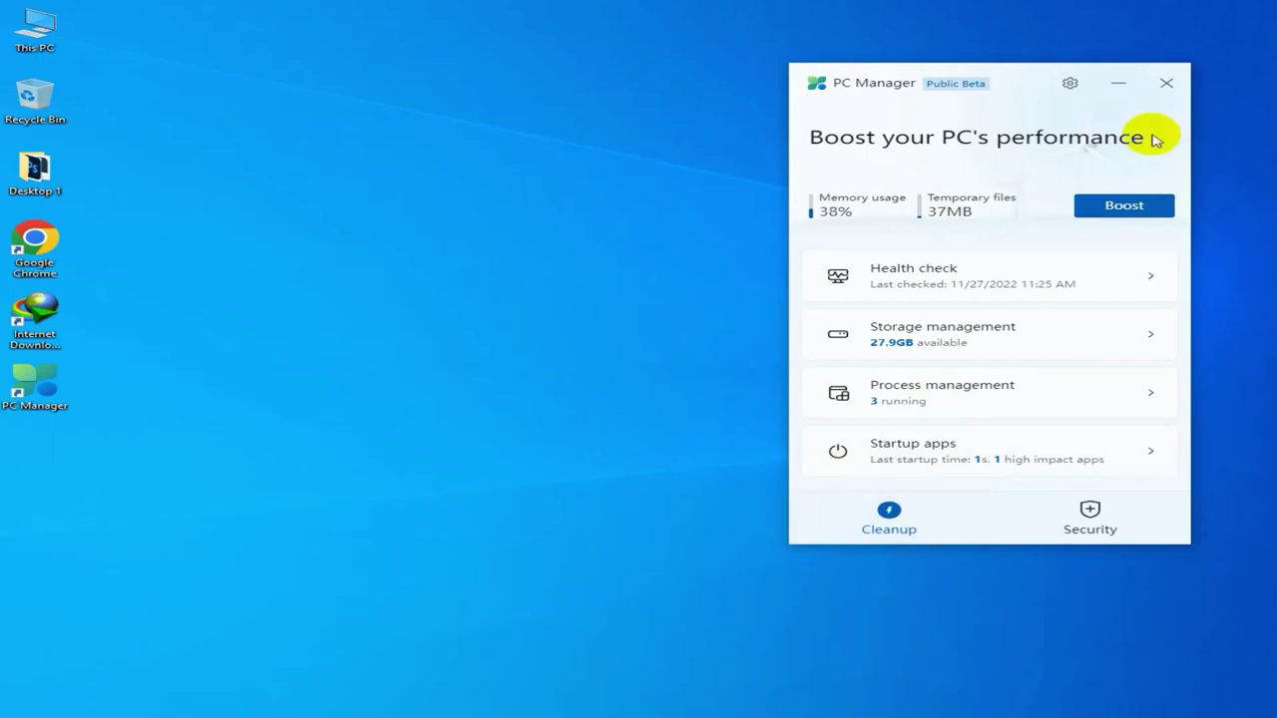
left_click(1165, 84)
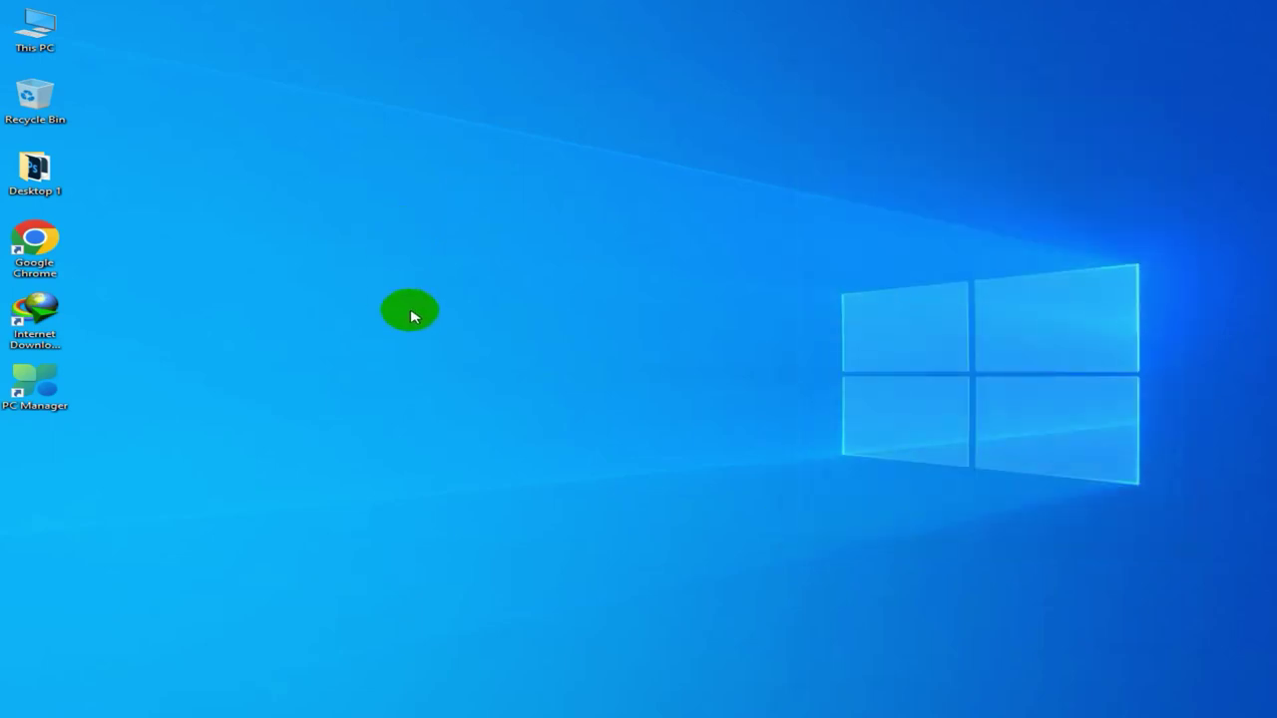